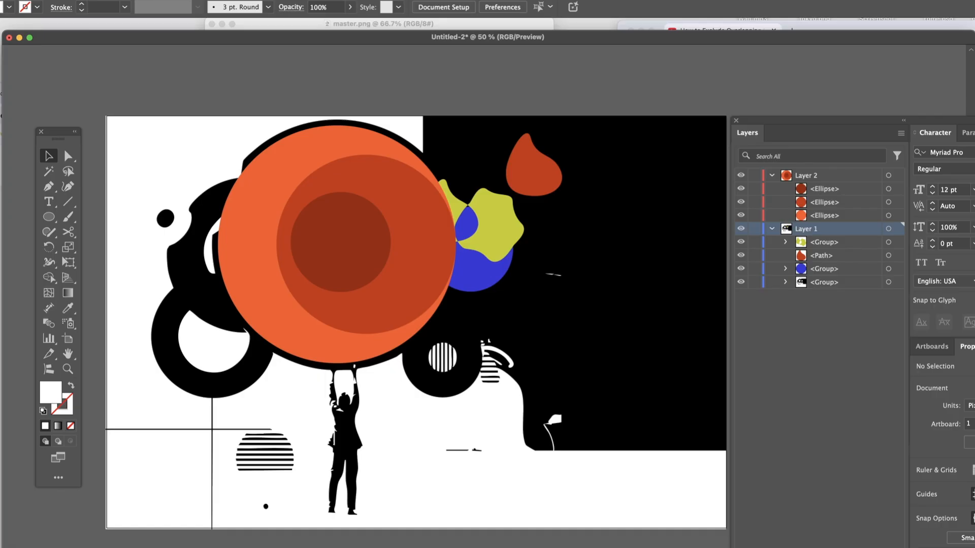
Switch to the master.png window in Photoshop, enlarge it, and examine the design concepts and the notes beneath them.
click(287, 547)
drag(307, 30, 296, 18)
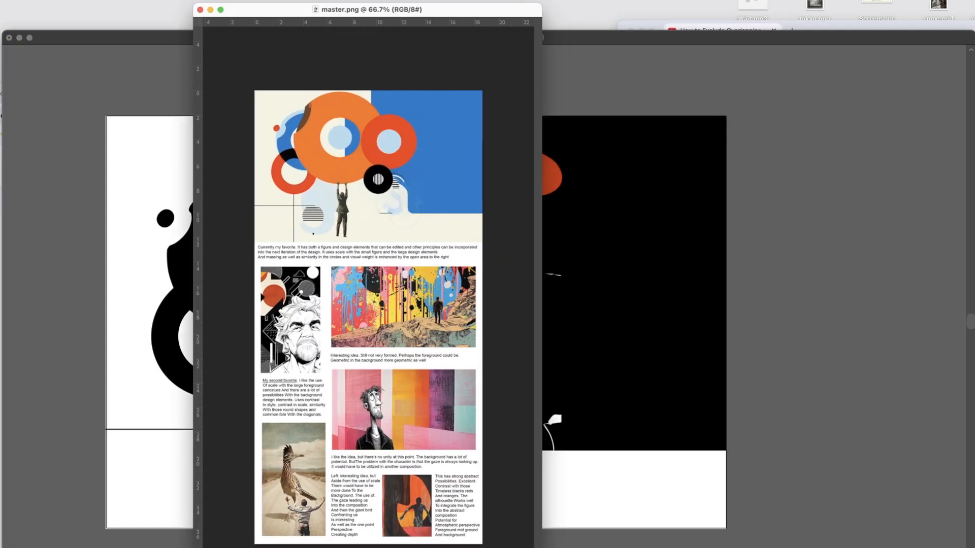
key(super+plus)
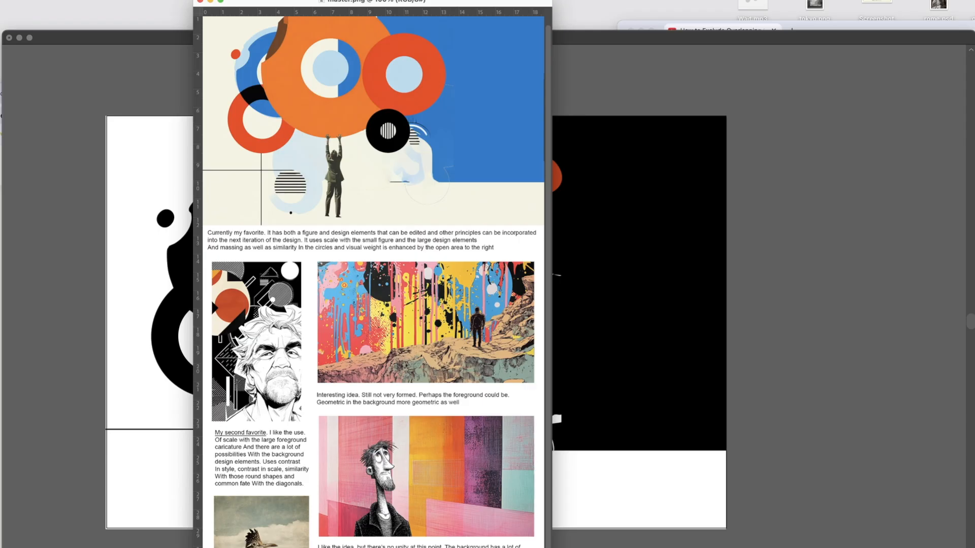
drag(552, 214, 659, 213)
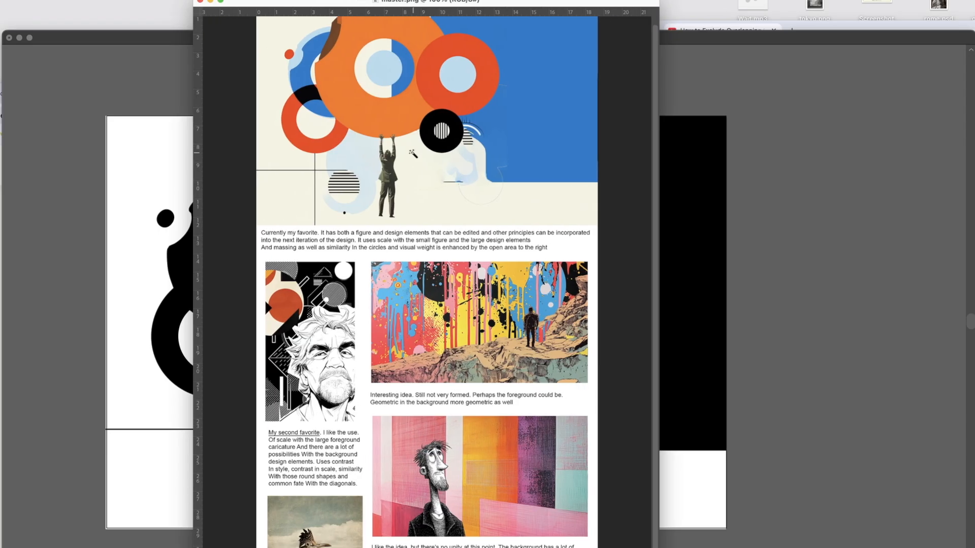
scroll(434, 317, down, 1)
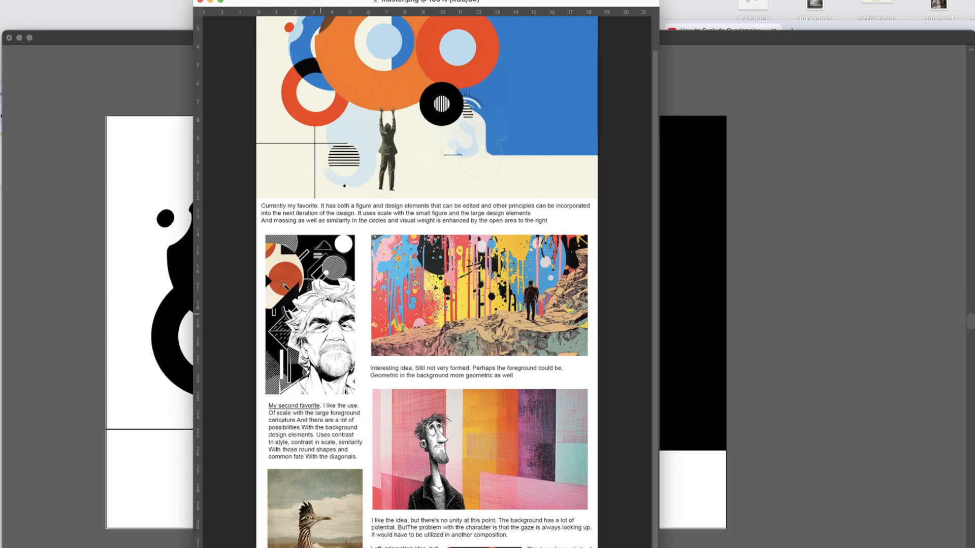
scroll(387, 308, up, 2)
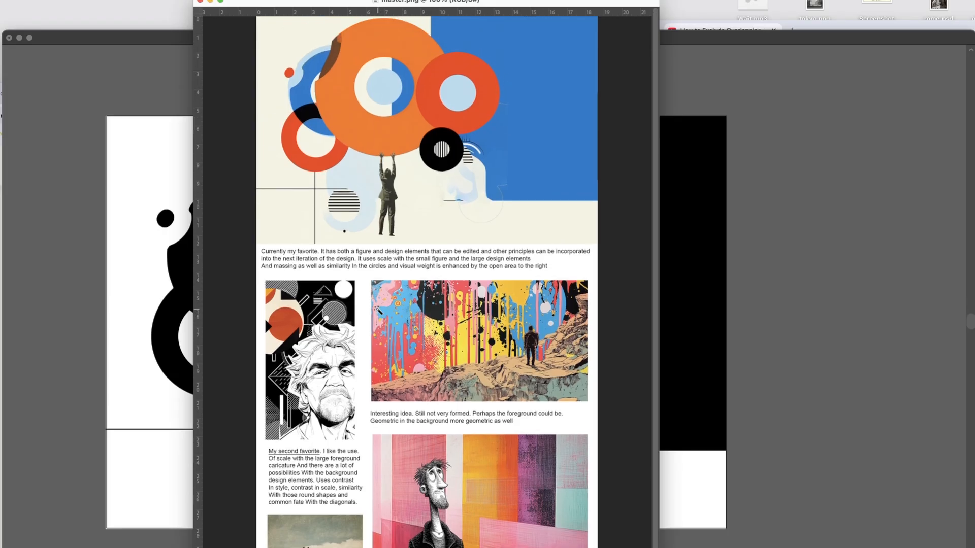
scroll(378, 309, down, 2)
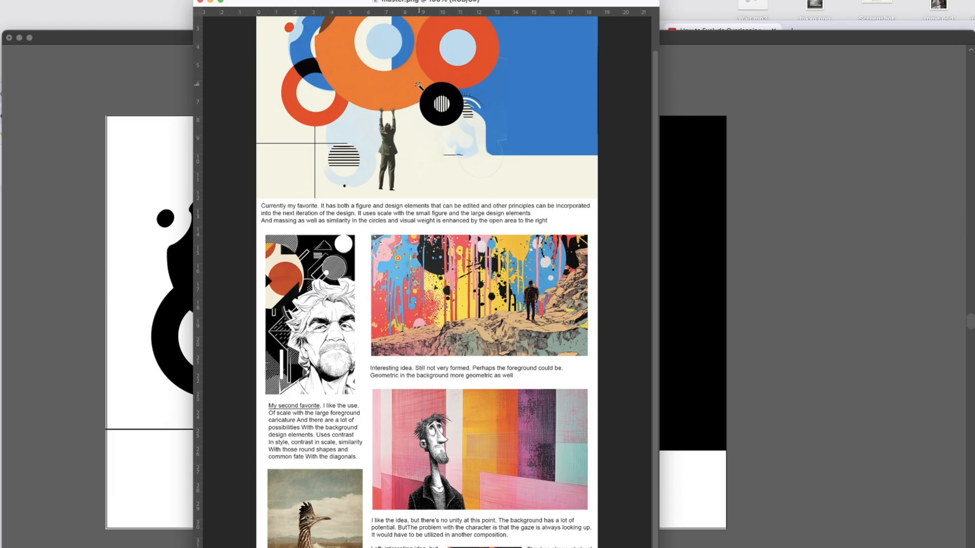
scroll(375, 106, up, 3)
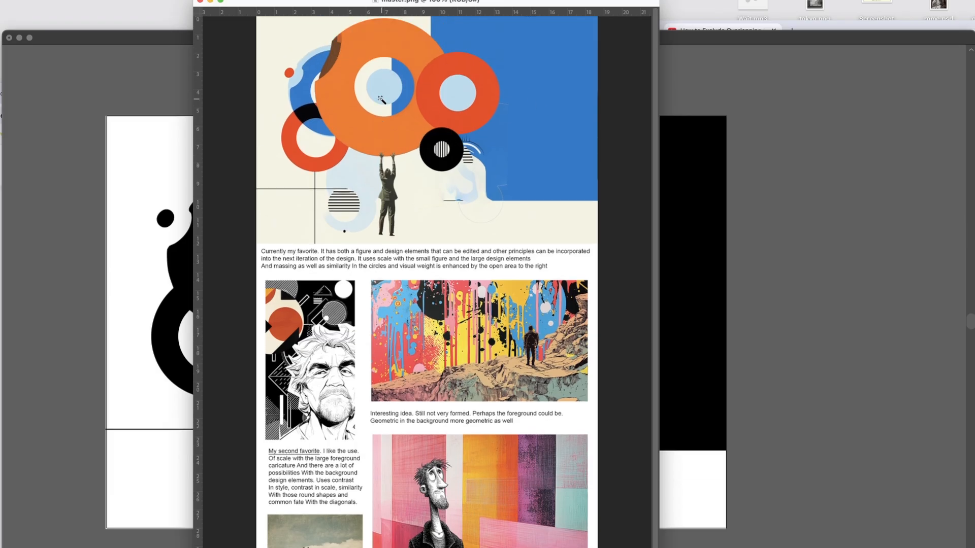
scroll(381, 100, up, 1)
Switch back to Illustrator and create a new landscape Web document of 1920 x 1080 px in RGB Color.
click(133, 165)
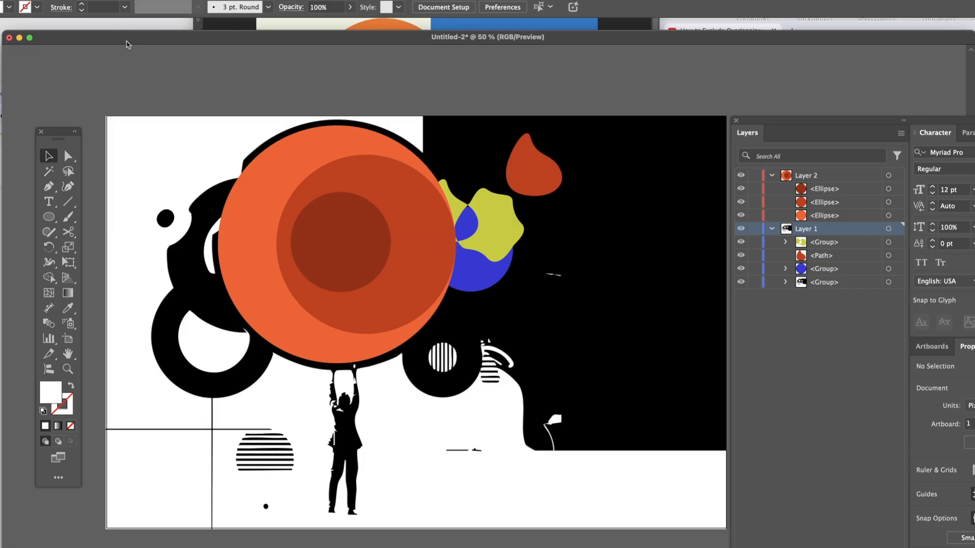
click(1, 0)
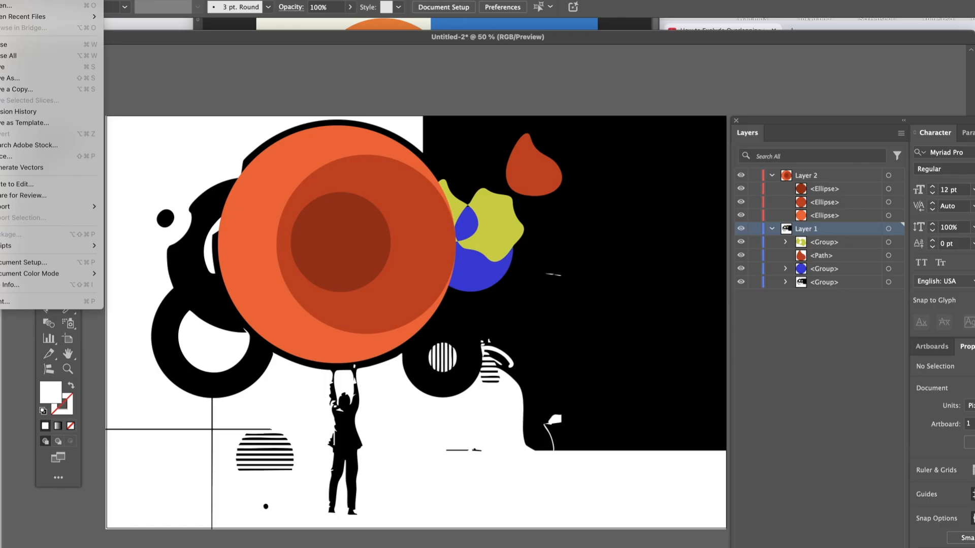
click(5, 0)
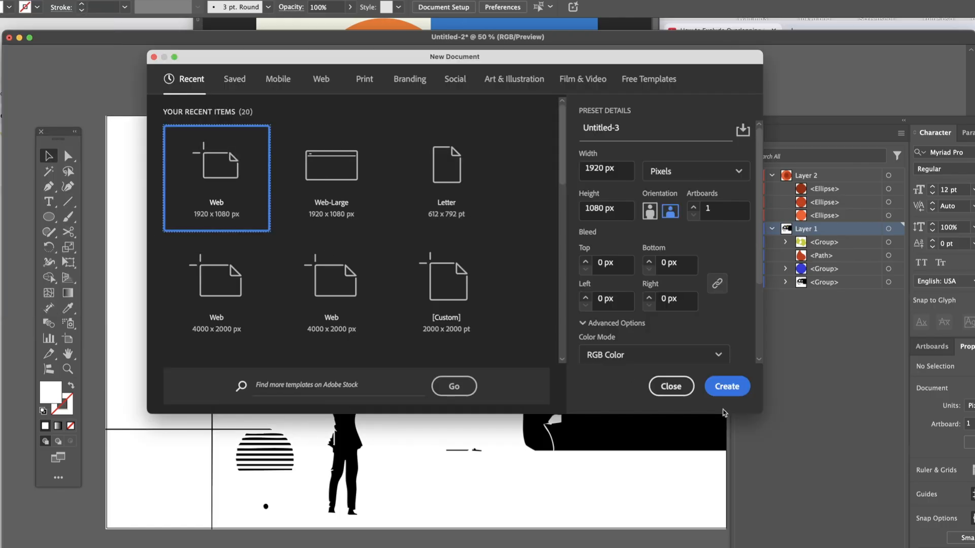
click(726, 387)
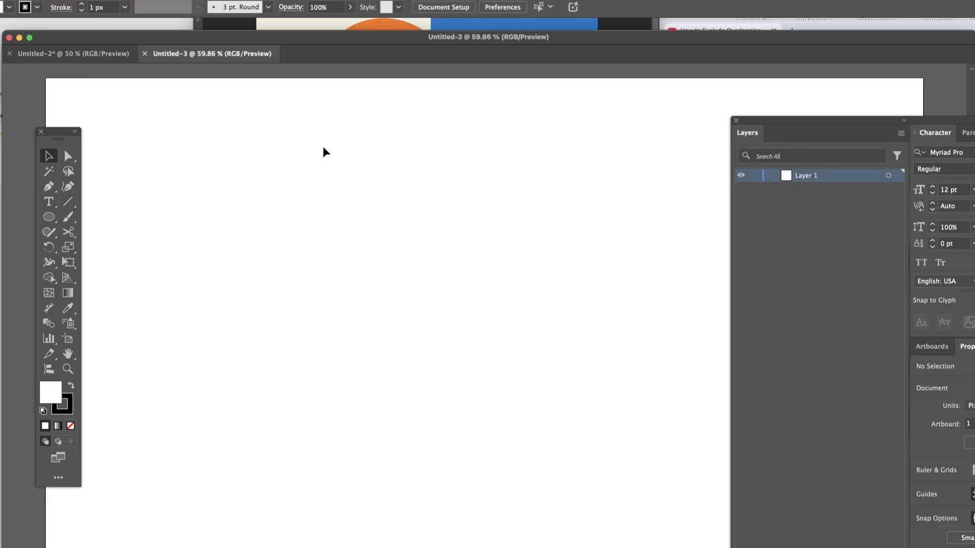
key(super+minus)
key(super+minus)
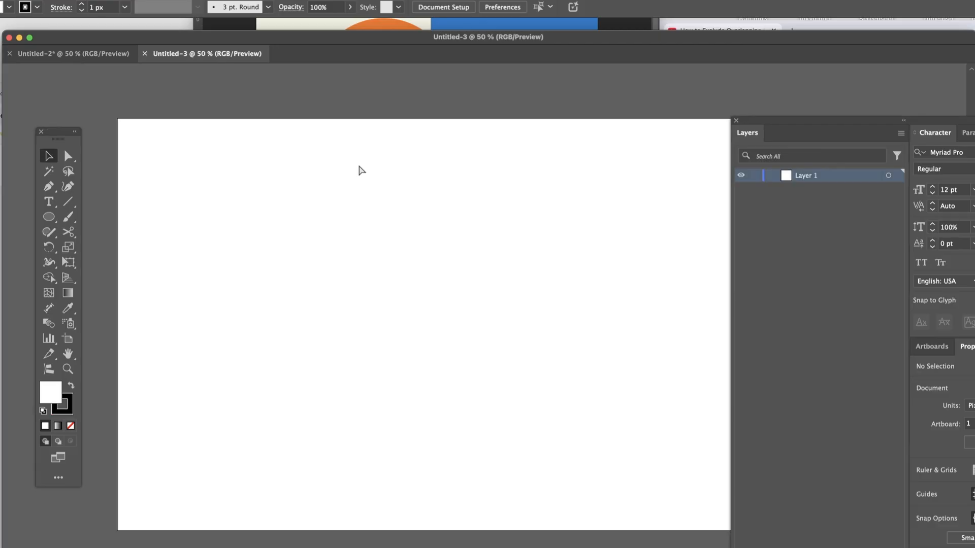
drag(479, 367, 379, 309)
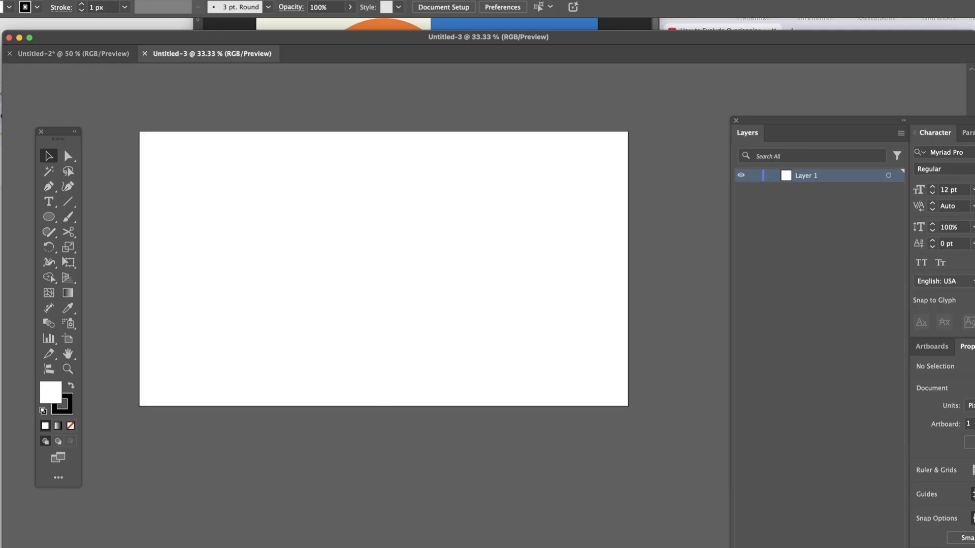
Place the circles-and-figure image from the artboard's upper-left corner, sized about 1622 x 1081 px to fill the artboard height.
click(2, 0)
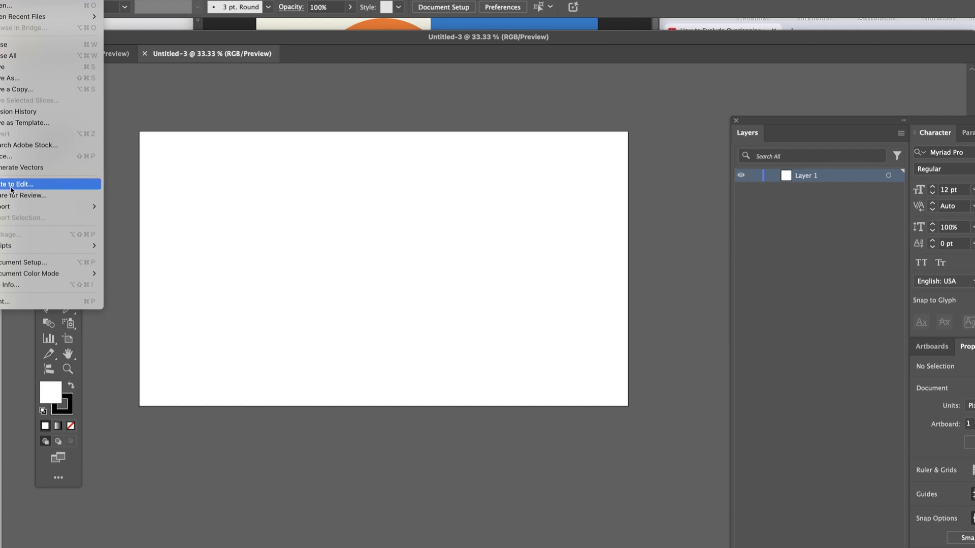
click(9, 157)
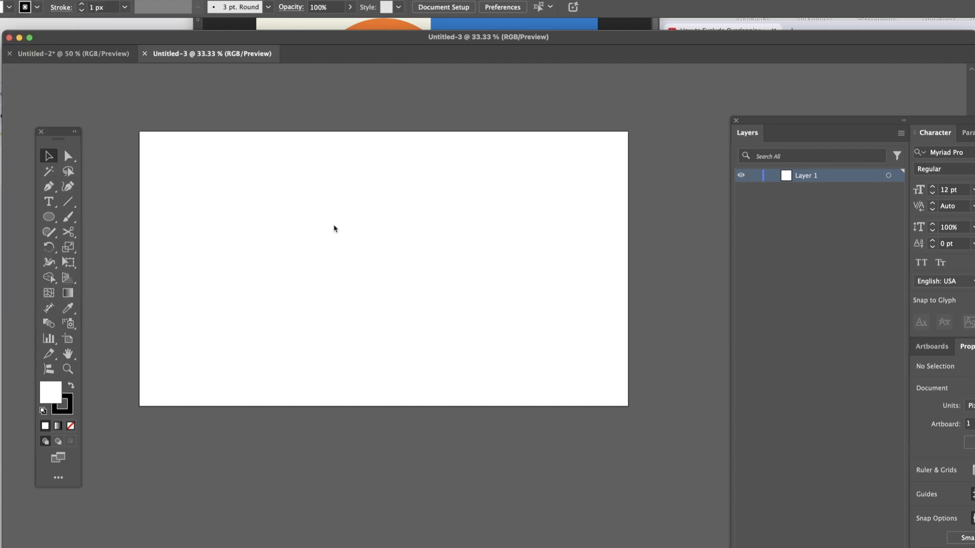
double_click(450, 125)
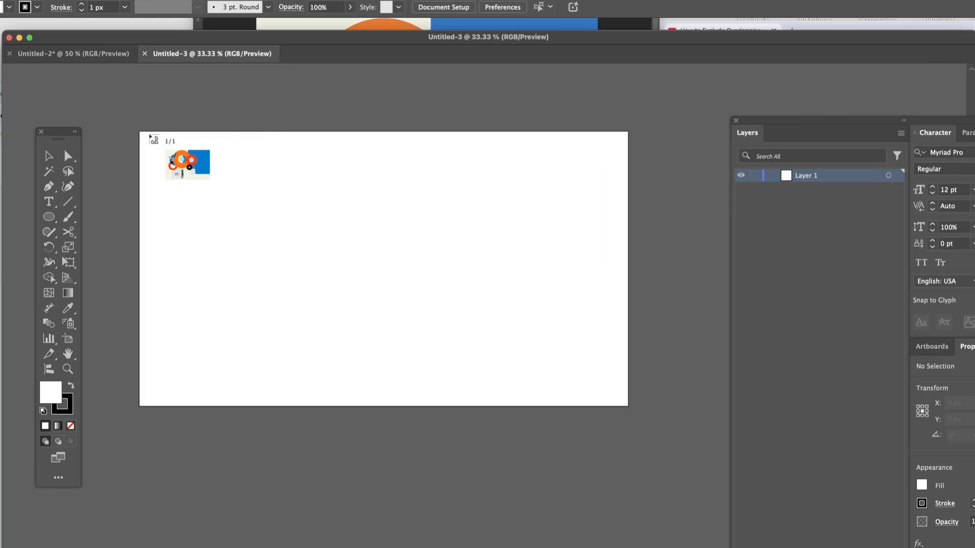
drag(141, 134, 597, 409)
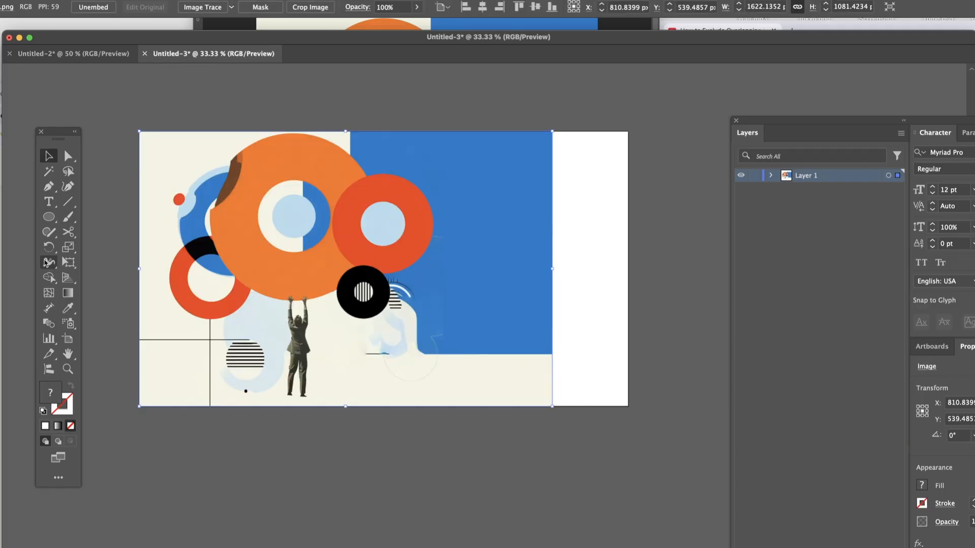
Narrow the artboard from its right edge to about 1625 px wide so it fits the placed image.
click(68, 339)
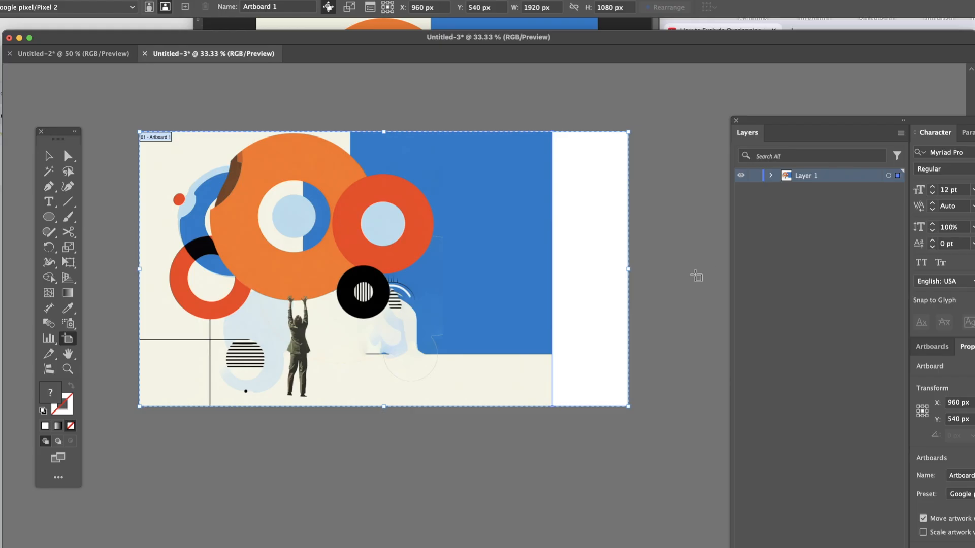
drag(629, 269, 553, 281)
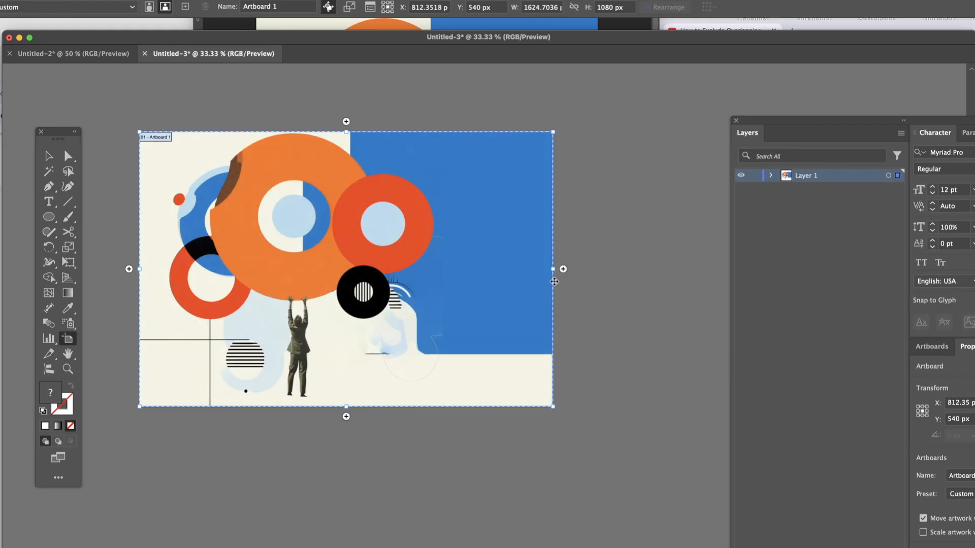
click(49, 155)
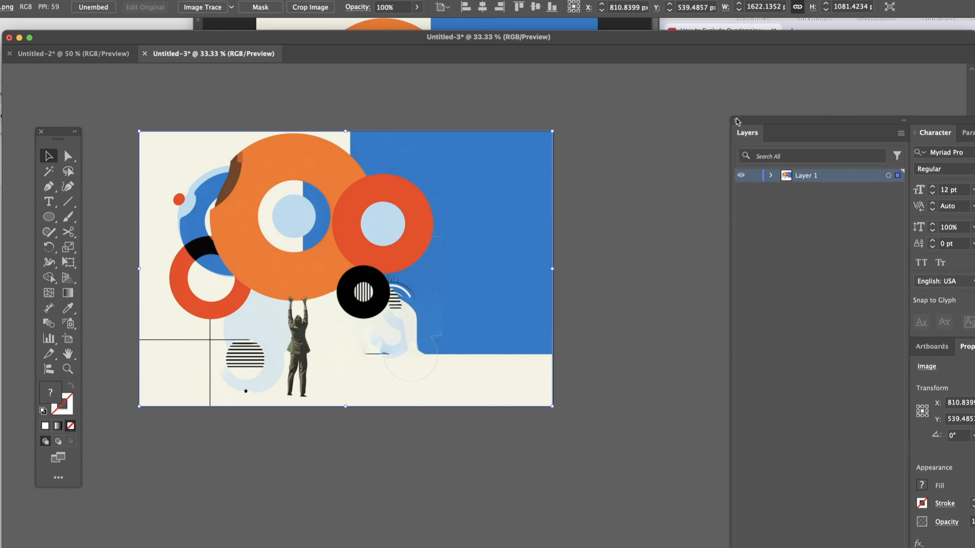
Move the Layers, Character and Properties panels fully into view, and bring the Pathfinder, Gradient and Appearance panels closer to the artwork.
drag(843, 120, 728, 81)
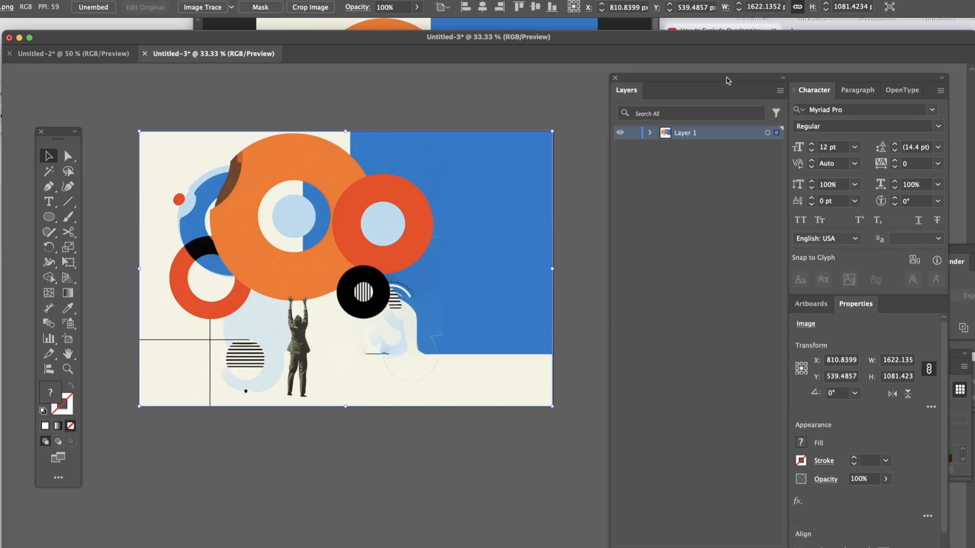
drag(727, 80, 737, 89)
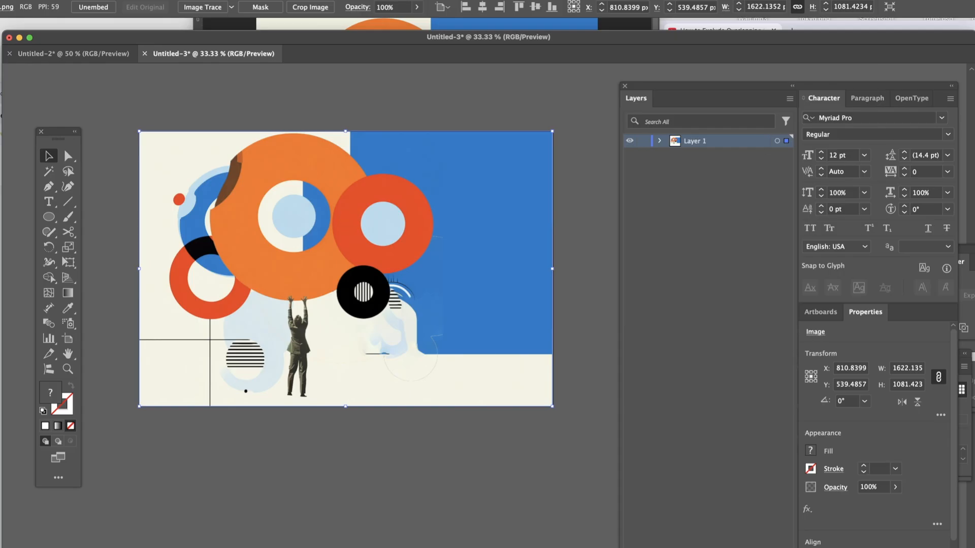
drag(974, 252, 692, 394)
drag(964, 261, 619, 329)
drag(974, 254, 747, 303)
key(super+Tab)
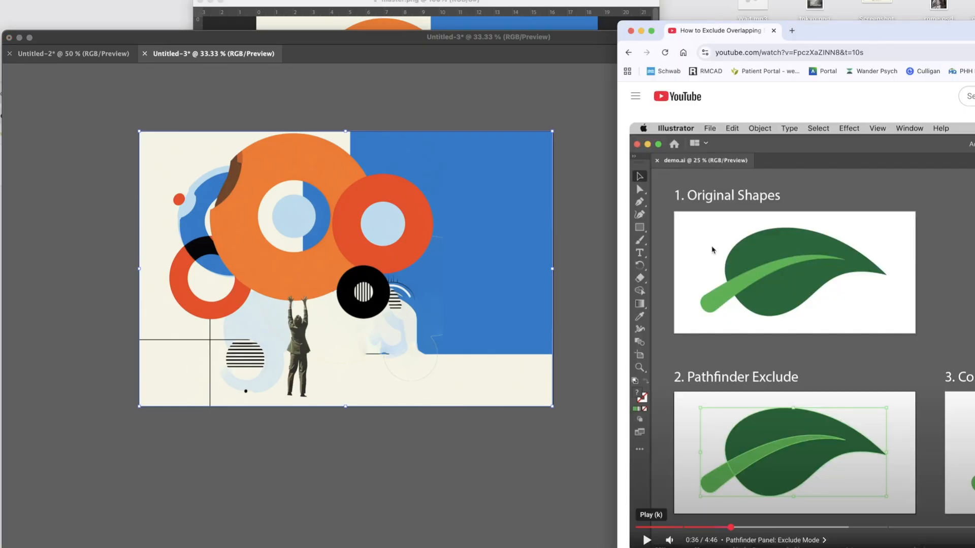
click(568, 283)
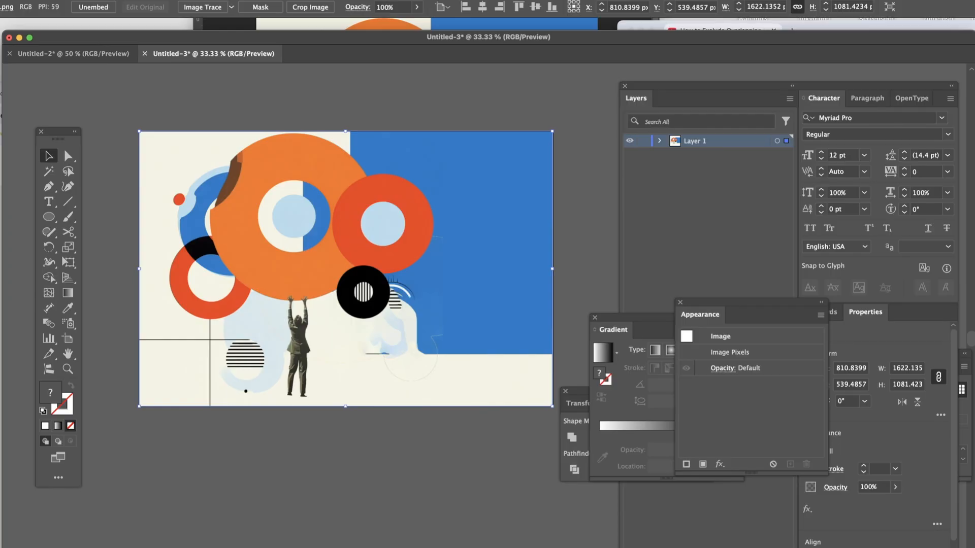
key(super+Tab)
click(909, 52)
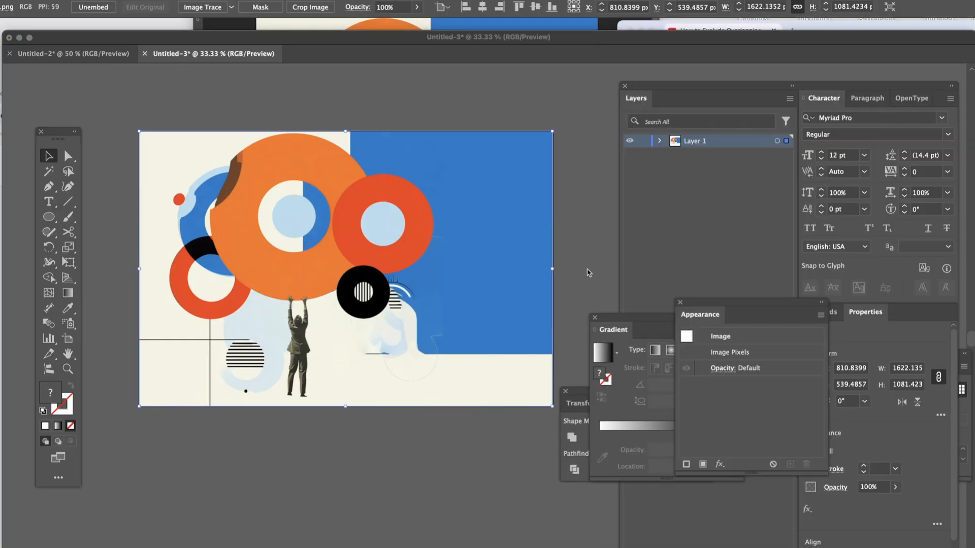
click(561, 265)
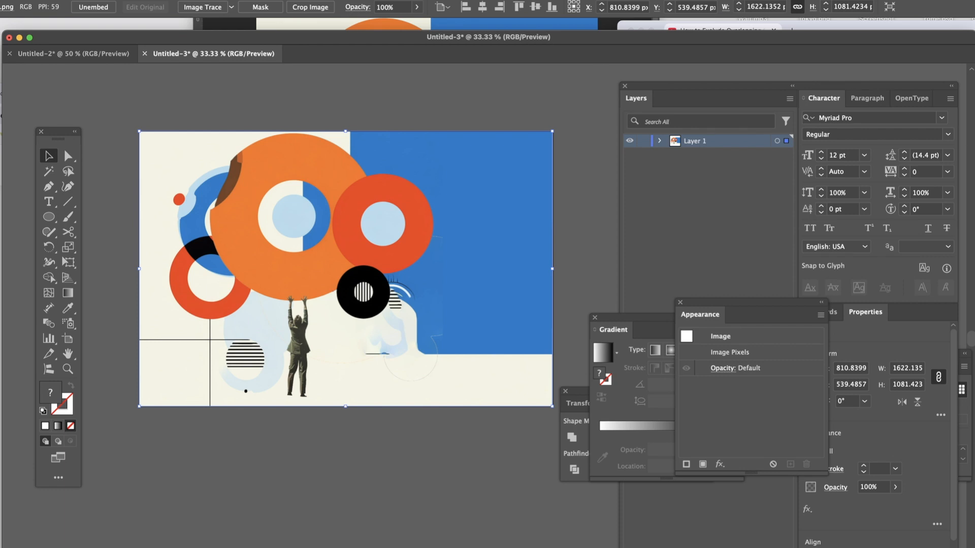
Show the Image Trace panel and place it beside the image so all its settings are accessible.
click(179, 1)
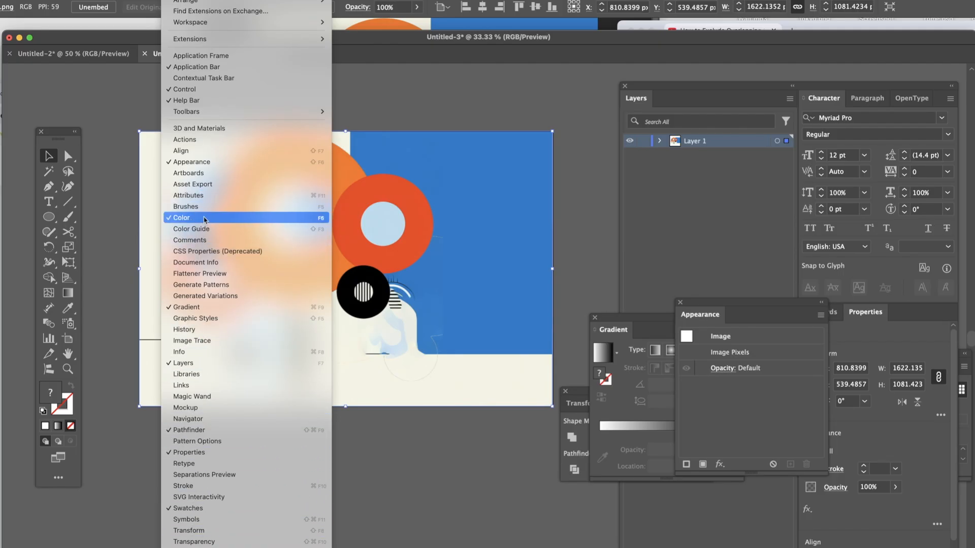
click(208, 340)
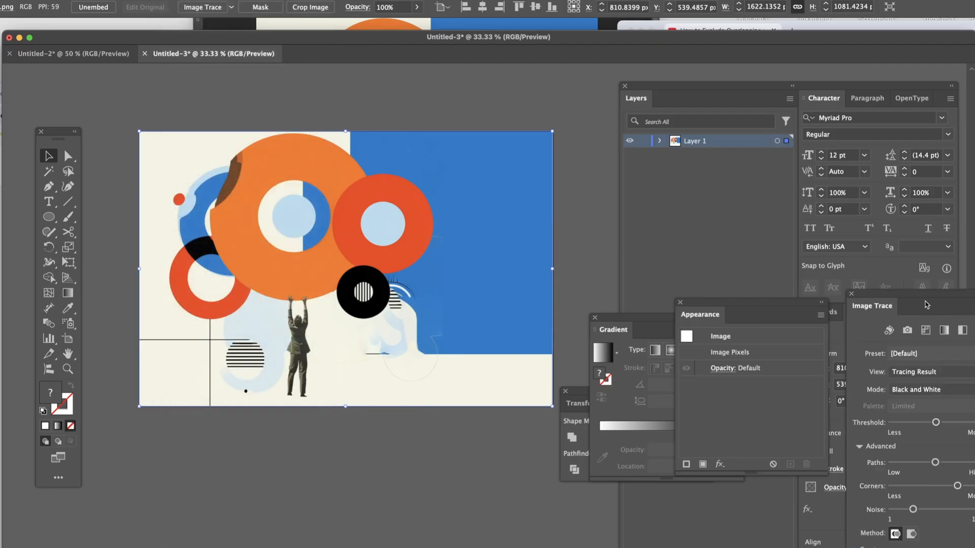
mouse_move(925, 298)
mouse_down()
mouse_move(774, 155)
mouse_move(707, 126)
mouse_up()
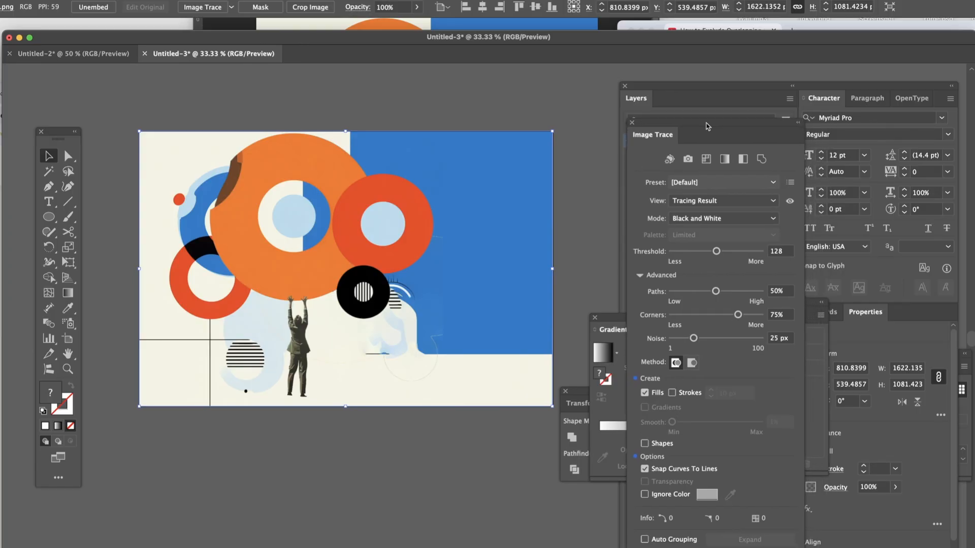
Check the available view, preset and mode options, then trace the image with the Default preset in Black and White mode.
click(775, 203)
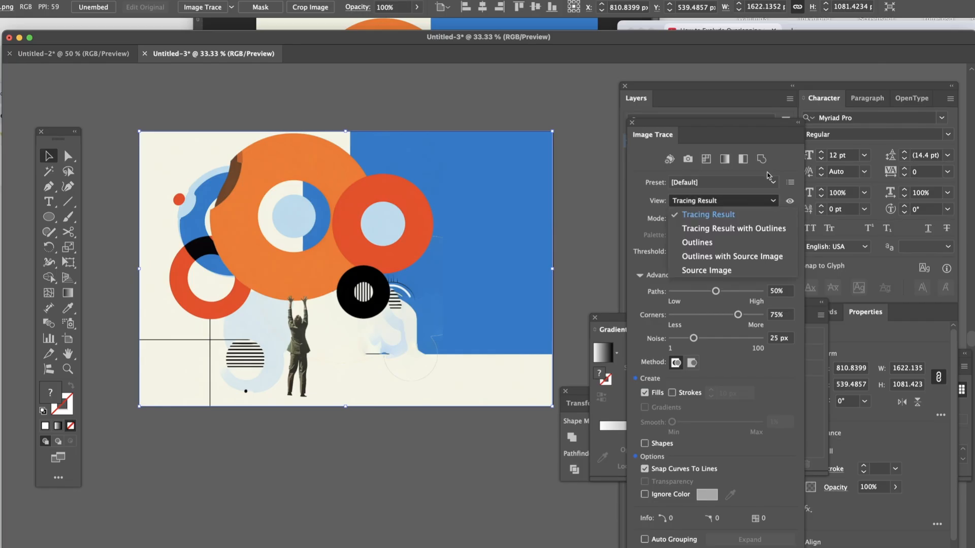
click(774, 185)
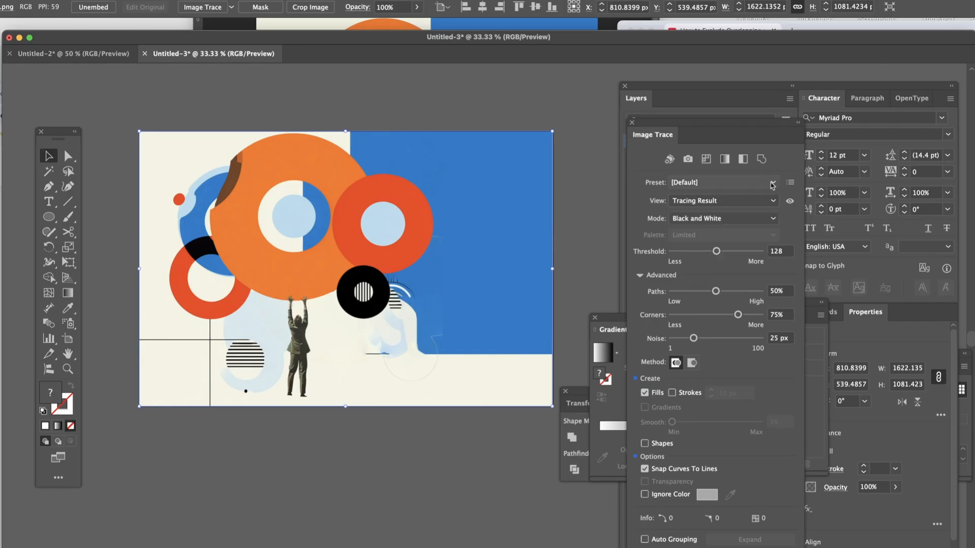
click(772, 185)
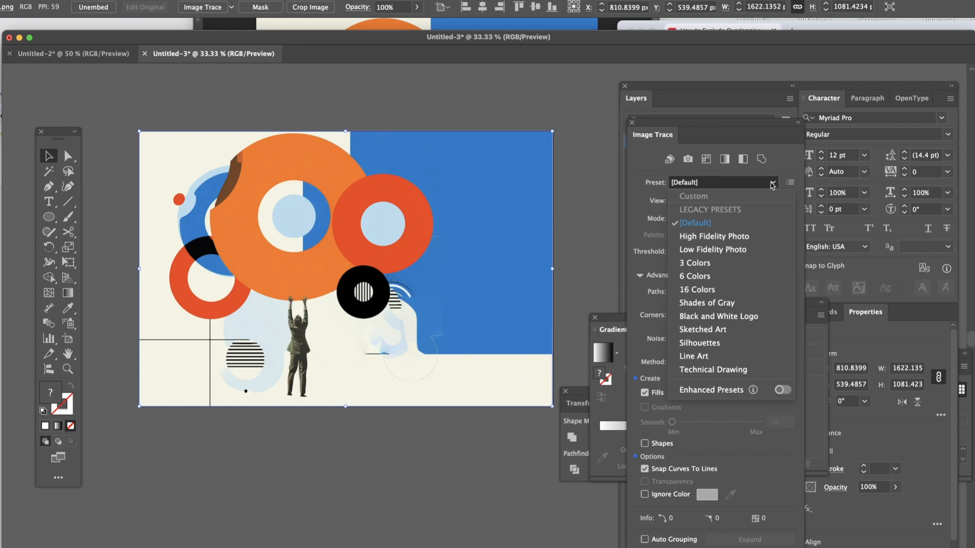
click(769, 146)
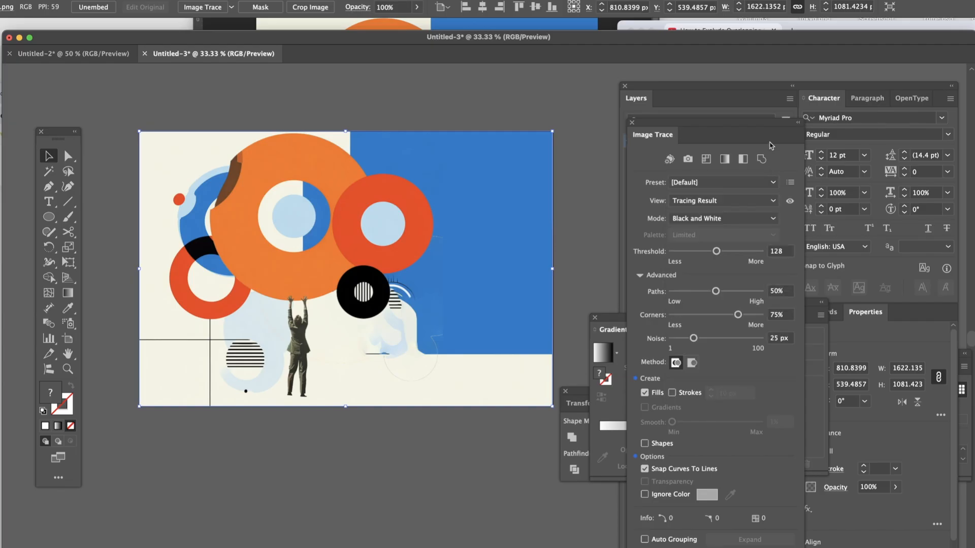
click(773, 219)
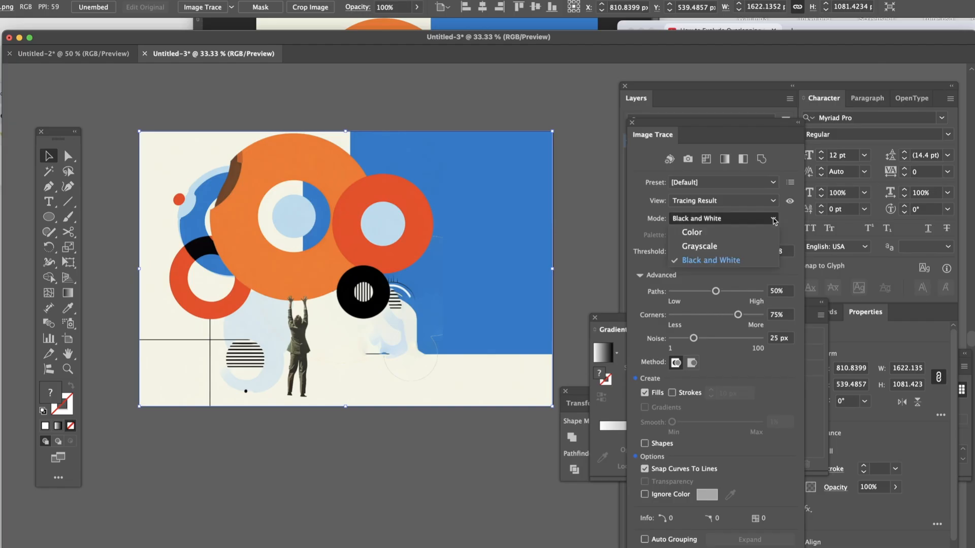
click(774, 220)
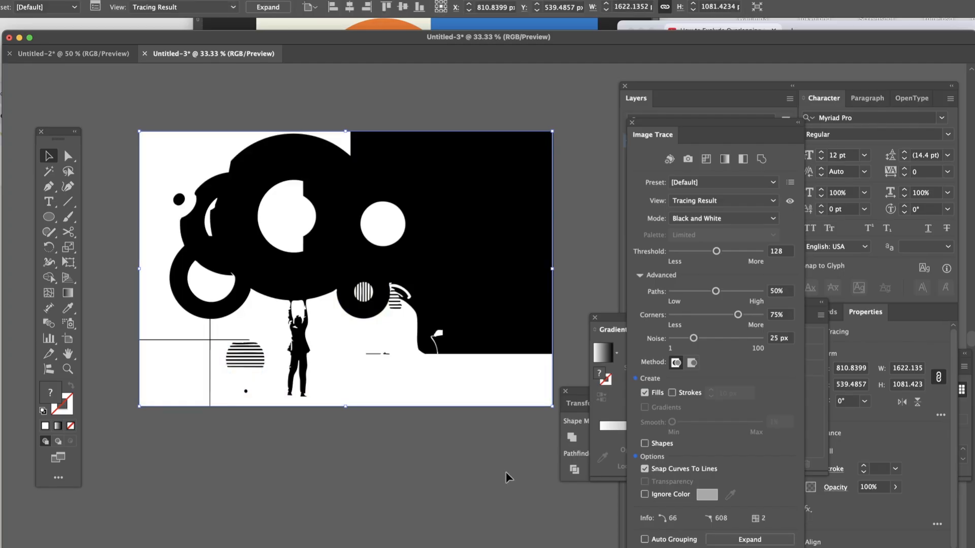
Deselect the tracing and move the Layers, Image Trace, Appearance, Gradient and Pathfinder panels off the enlarged artwork.
click(415, 434)
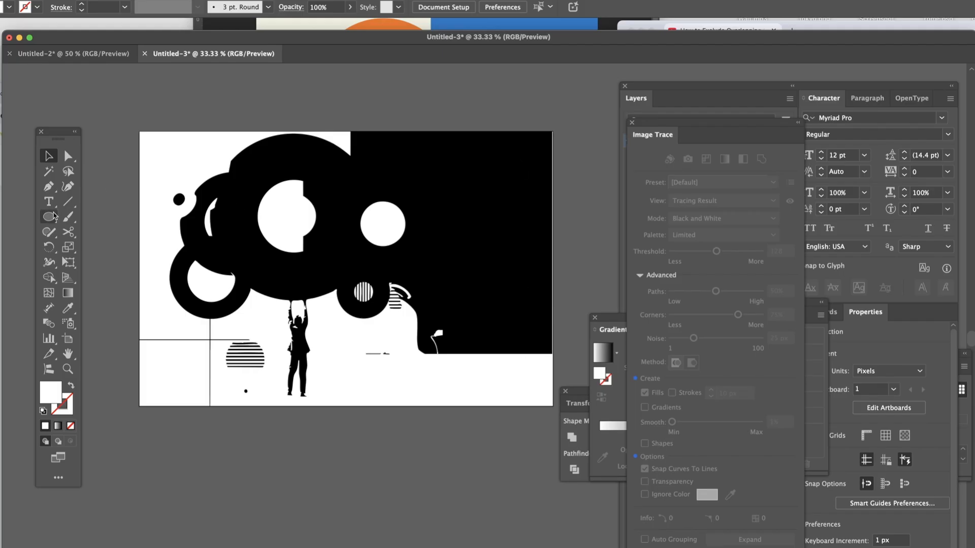
key(super+equal)
drag(189, 164, 282, 233)
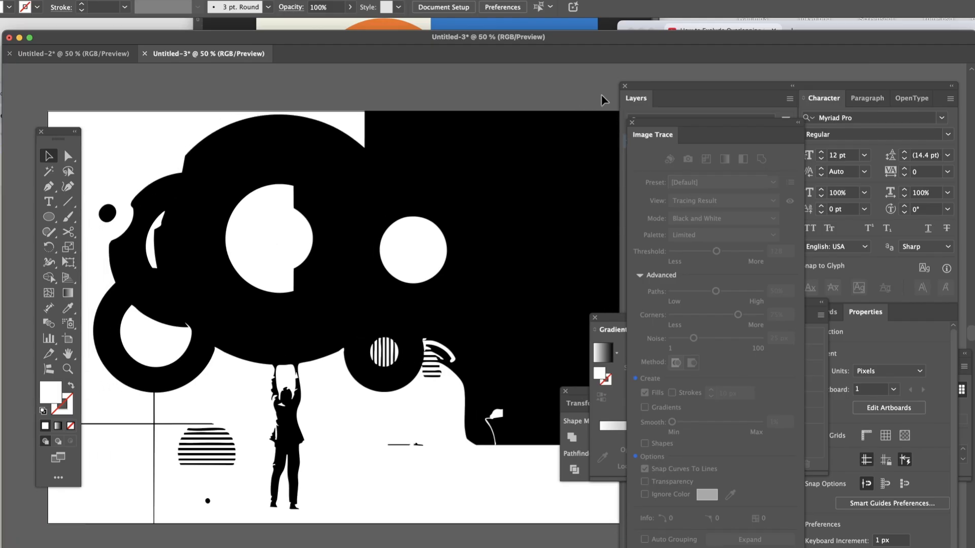
drag(656, 91, 882, 130)
drag(668, 126, 949, 144)
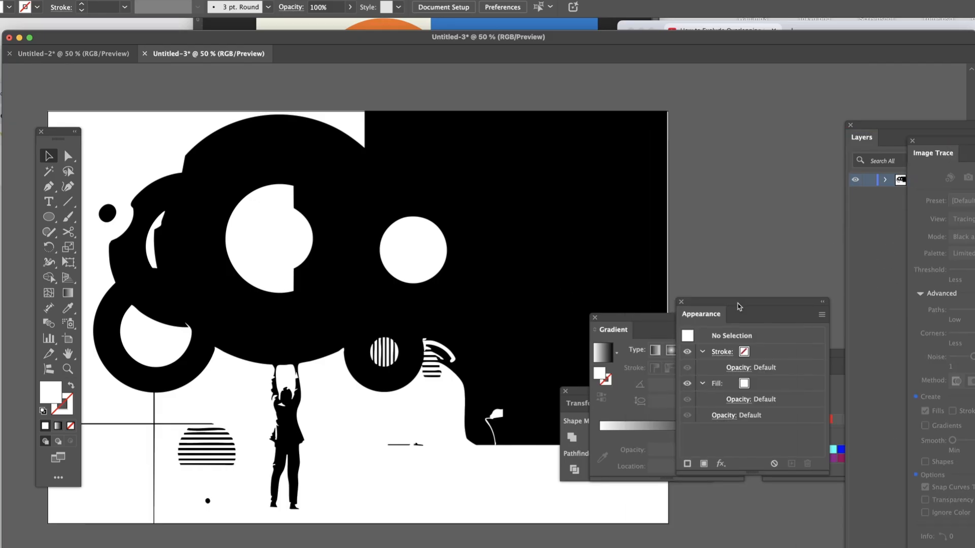
drag(738, 309, 921, 322)
drag(659, 319, 931, 347)
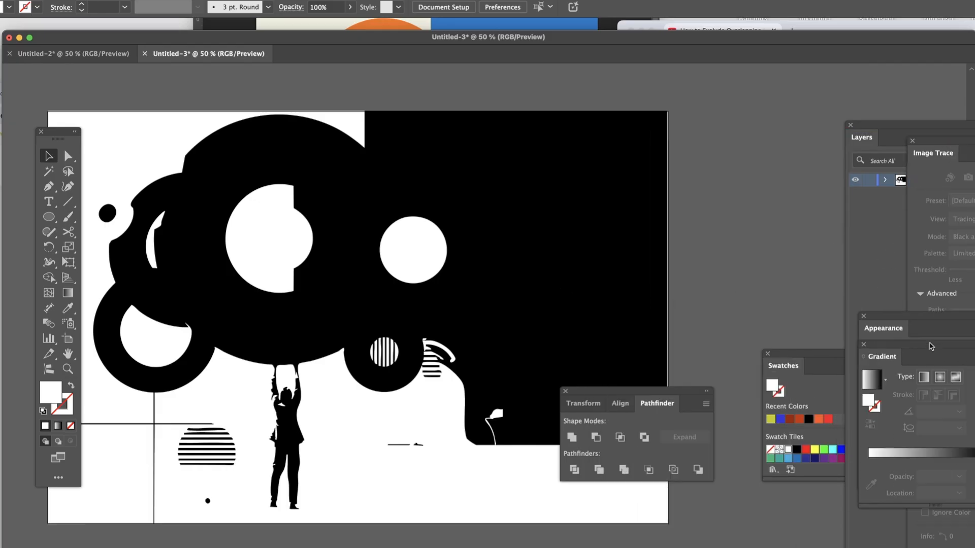
drag(657, 393, 870, 396)
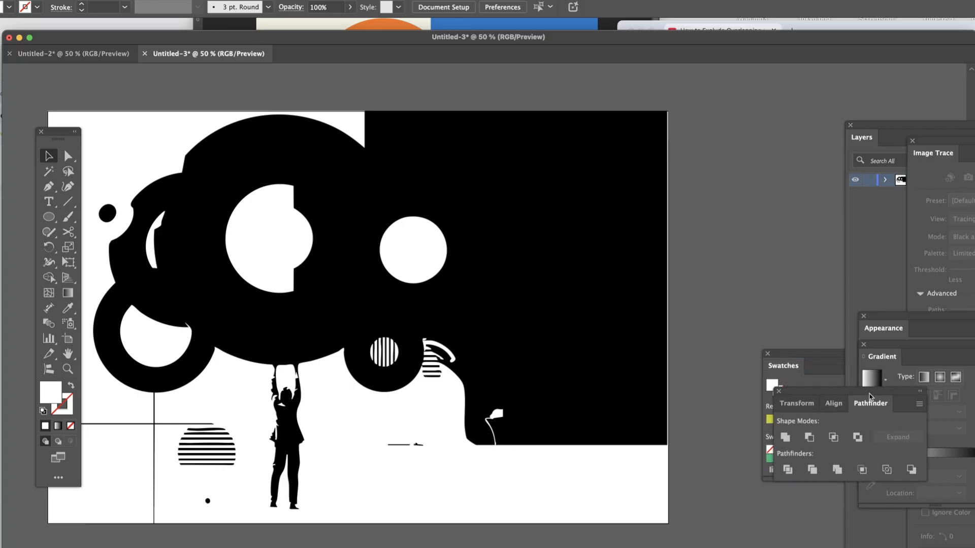
drag(387, 42, 404, 46)
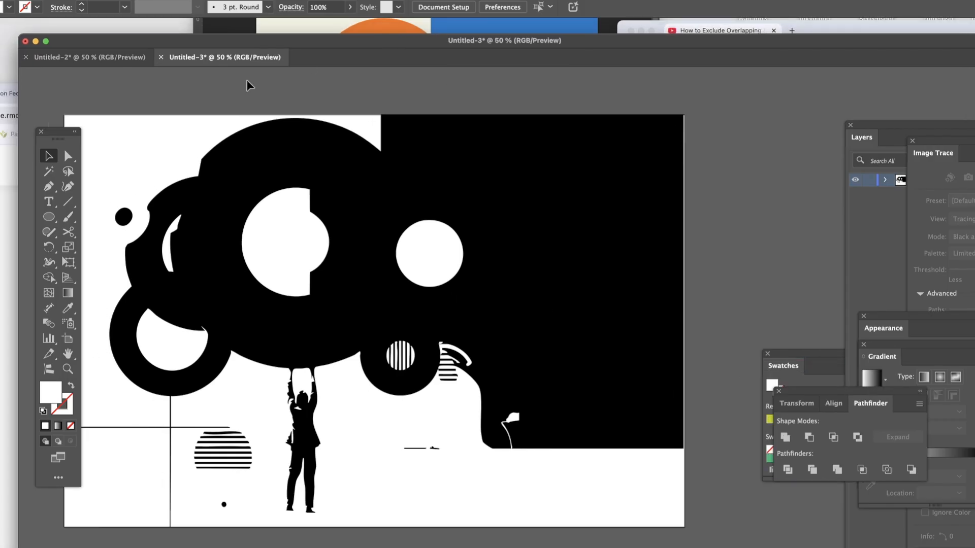
Activate the Ellipse tool, bring the Layers panel beside the artboard and expand Layer 1.
click(49, 220)
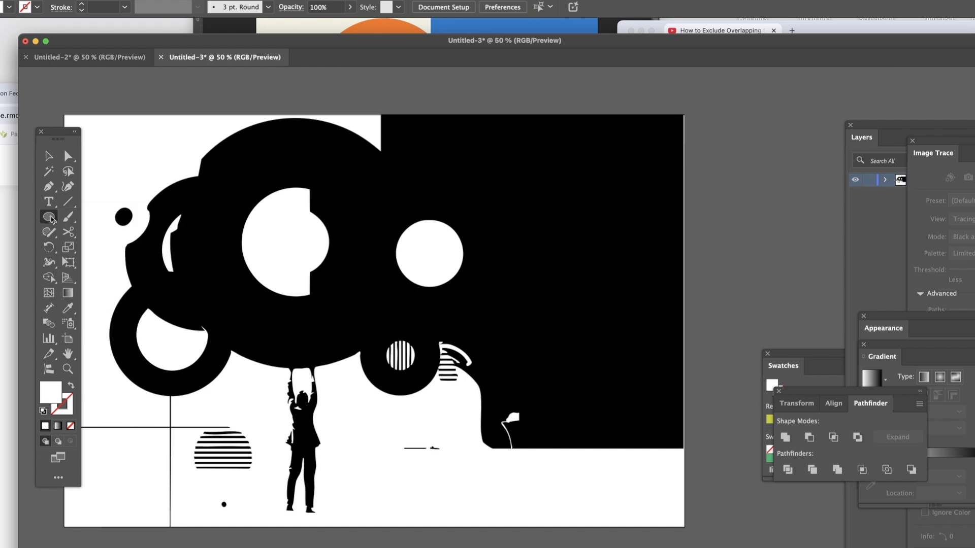
drag(899, 126, 772, 95)
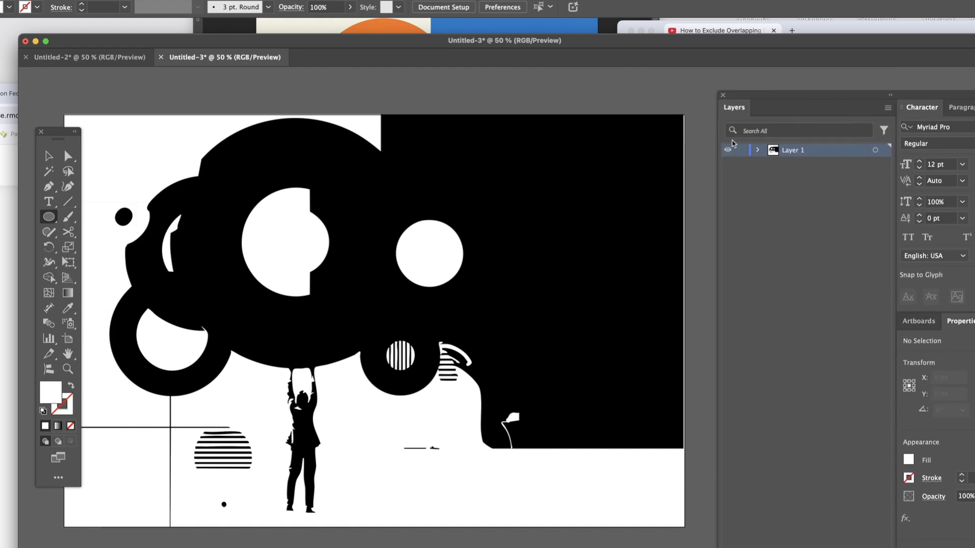
click(757, 152)
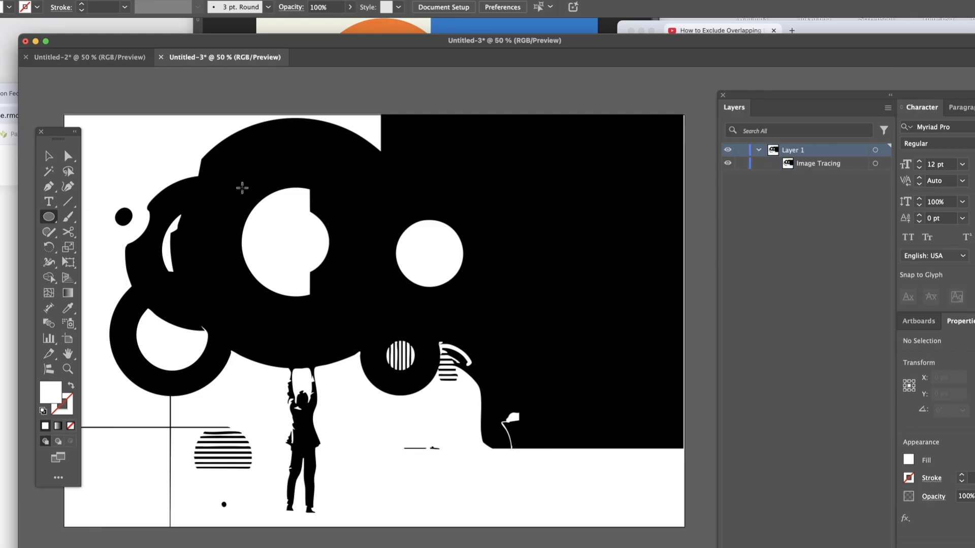
Draw a circle over the large black circle above the figure, using its bounding box to size it to about 585 px.
drag(213, 150, 430, 340)
key(v)
mouse_move(375, 295)
mouse_down()
mouse_move(315, 281)
mouse_move(341, 285)
mouse_move(343, 273)
mouse_up()
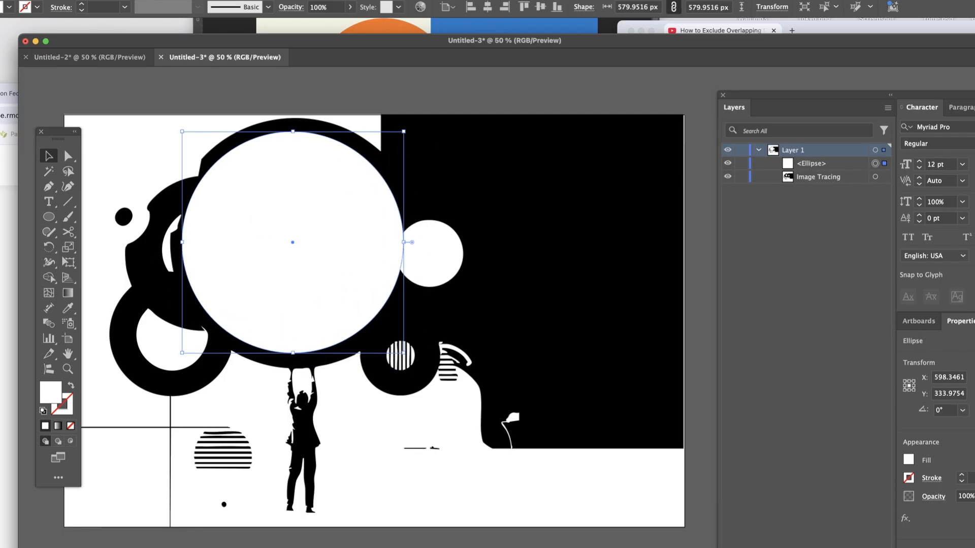
click(148, 0)
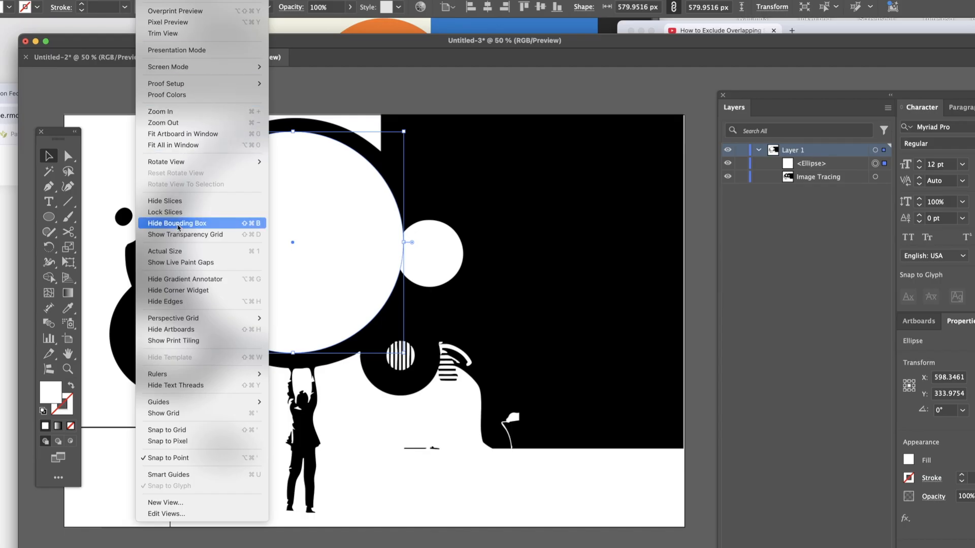
click(315, 175)
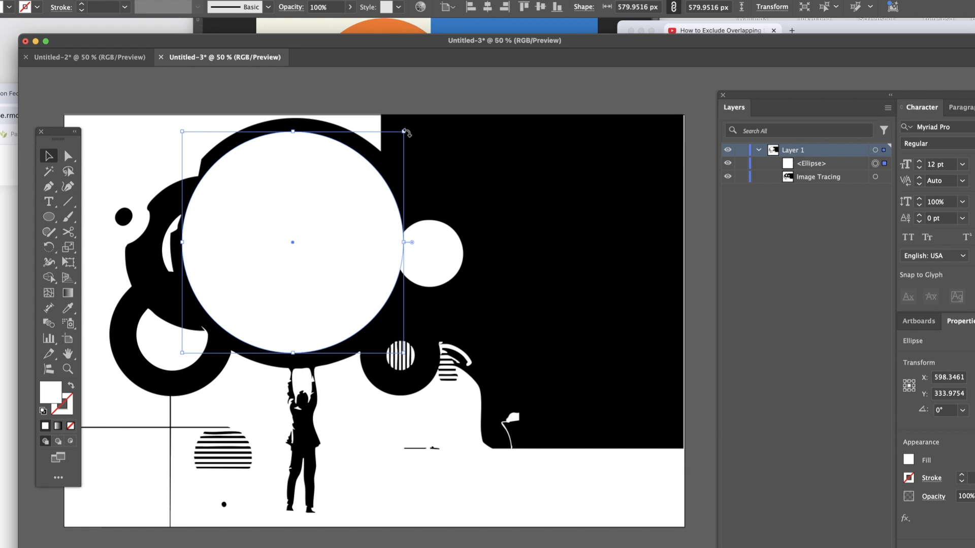
mouse_move(407, 134)
mouse_down()
mouse_move(424, 126)
mouse_move(415, 133)
mouse_up()
Fill the large circle with orange-red e53c0e.
double_click(51, 392)
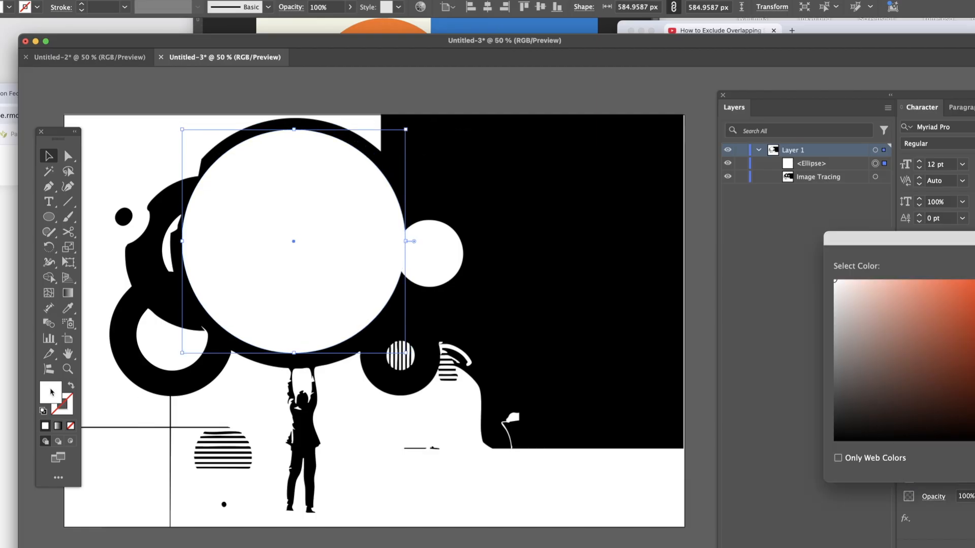
drag(932, 233, 721, 219)
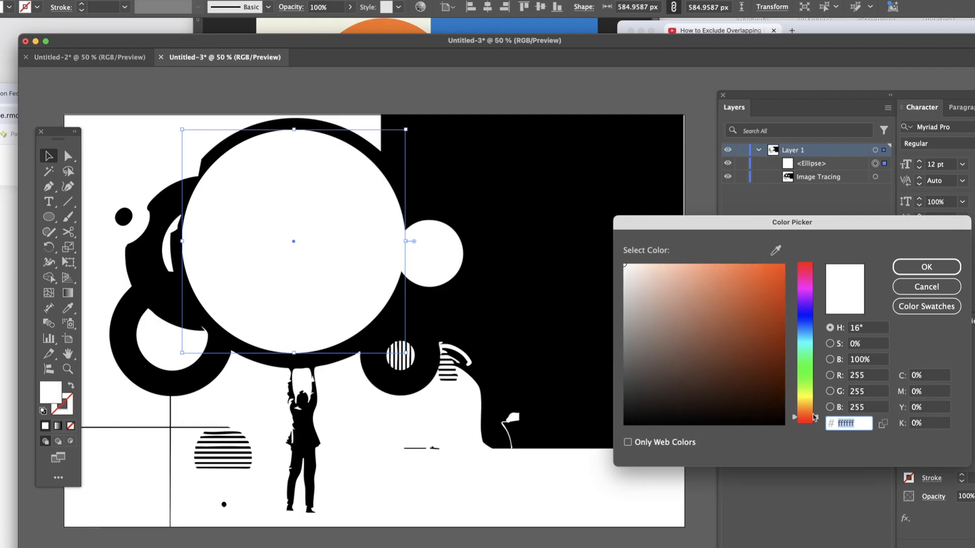
text(e23b0e)
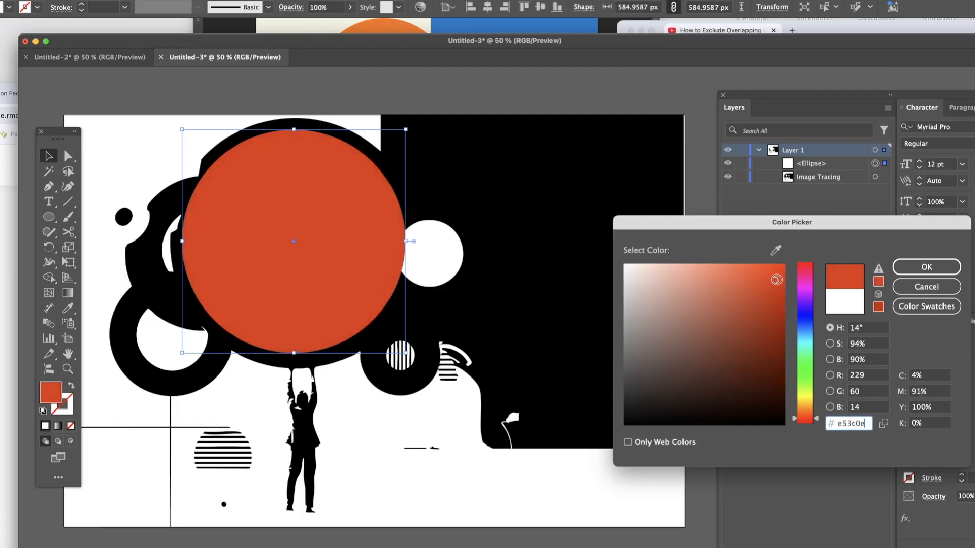
click(925, 266)
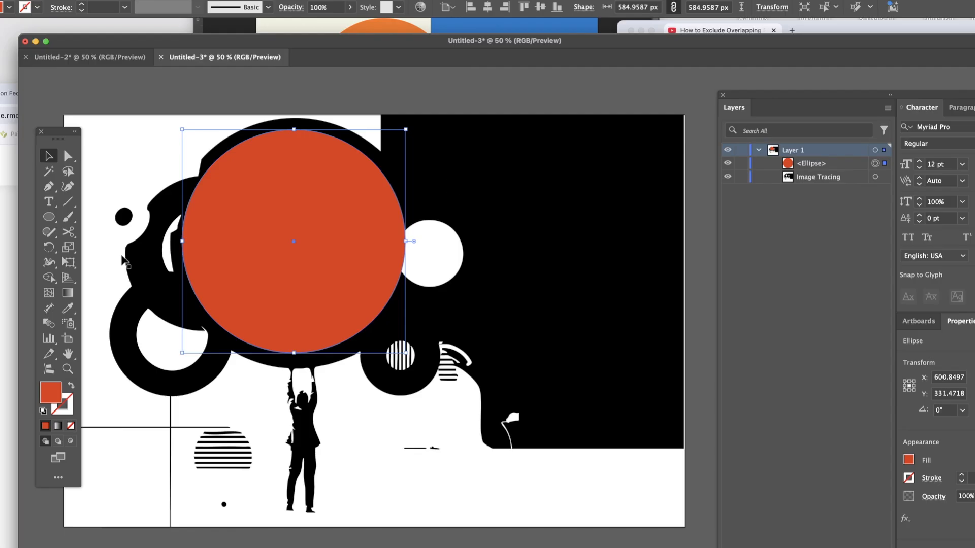
Examine the layered orange circles in the Untitled-2 document for reference, and return to Untitled-3.
click(84, 59)
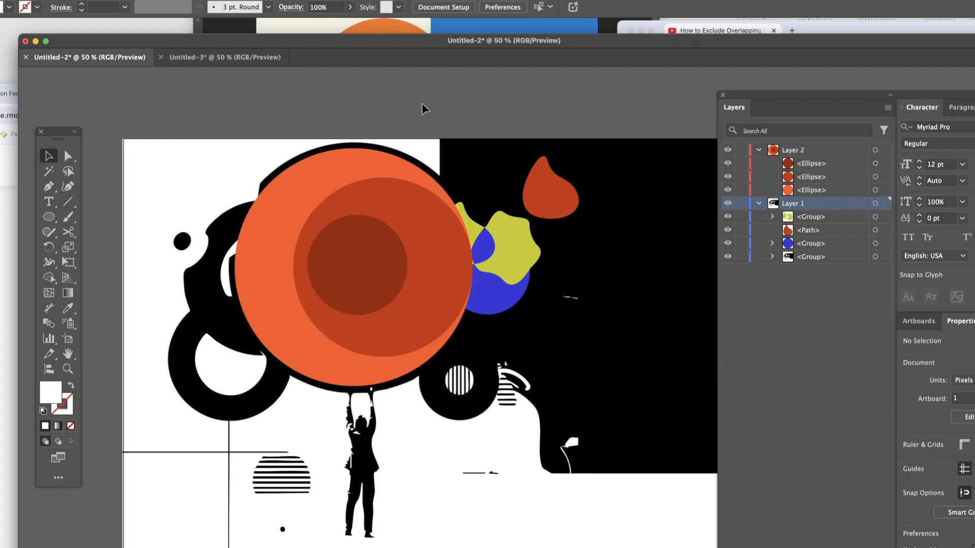
click(189, 59)
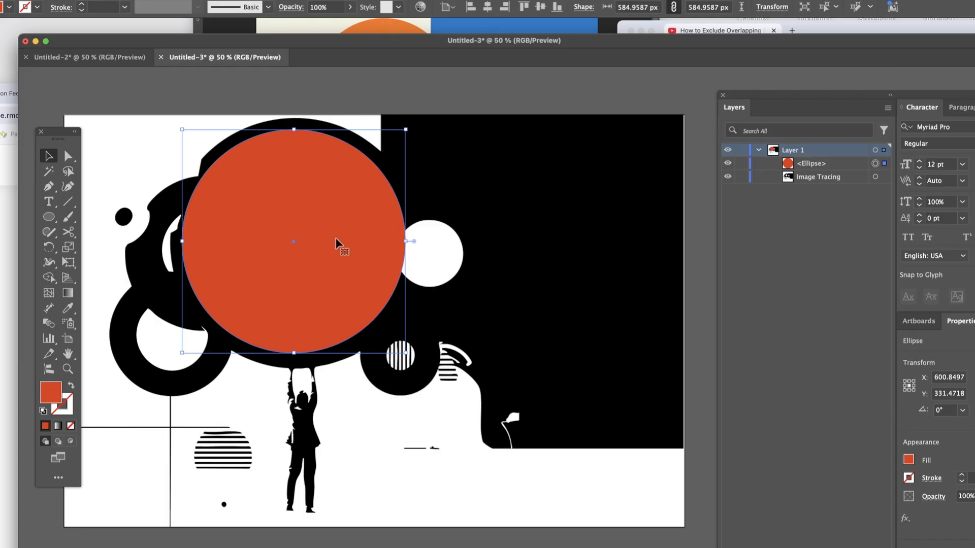
click(103, 59)
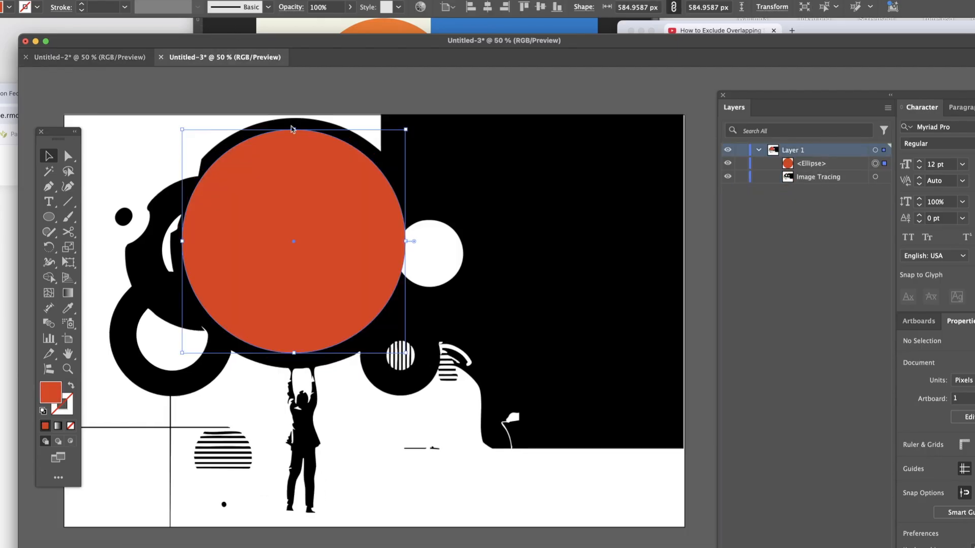
click(232, 57)
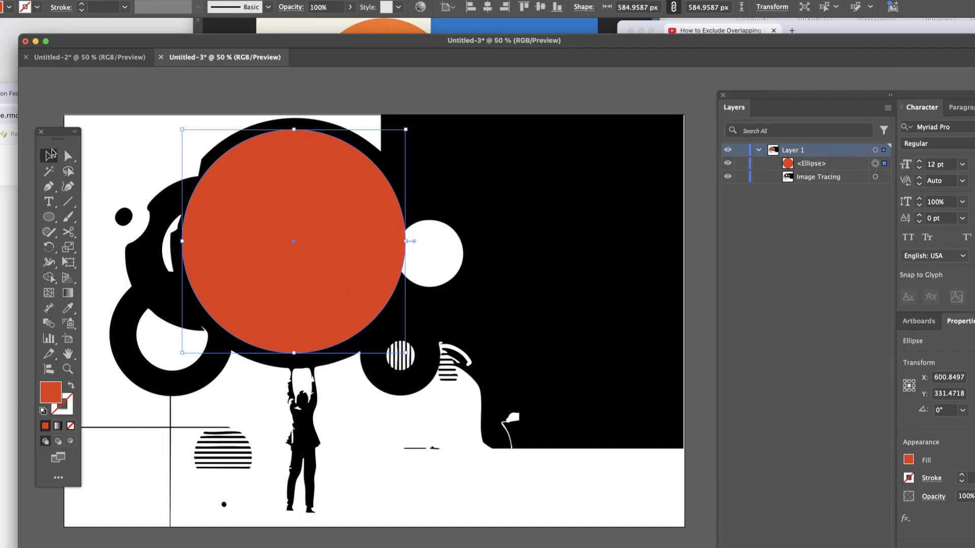
Create an offset copy of the orange-red circle, scaled down to about 503 px and filled with darker red aa2607.
drag(276, 231, 315, 261)
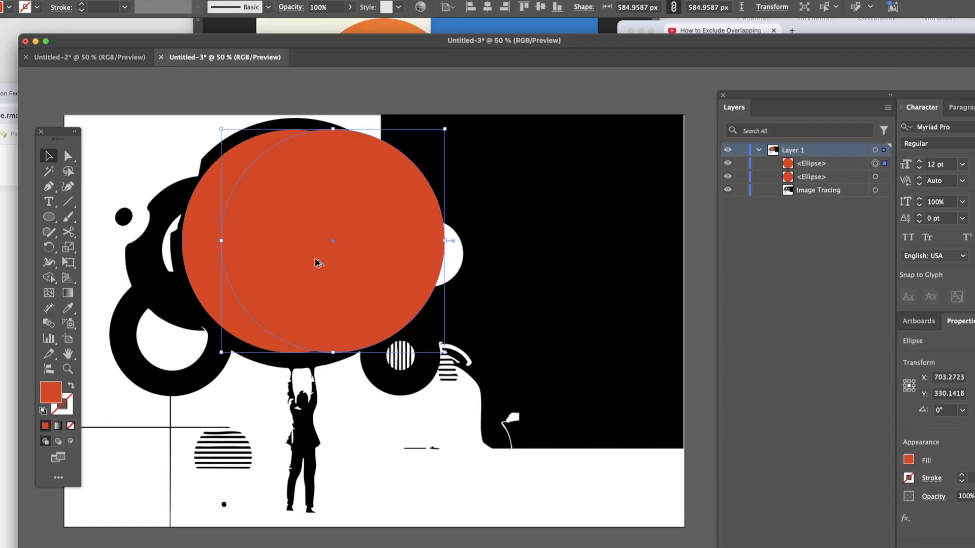
drag(445, 129, 413, 160)
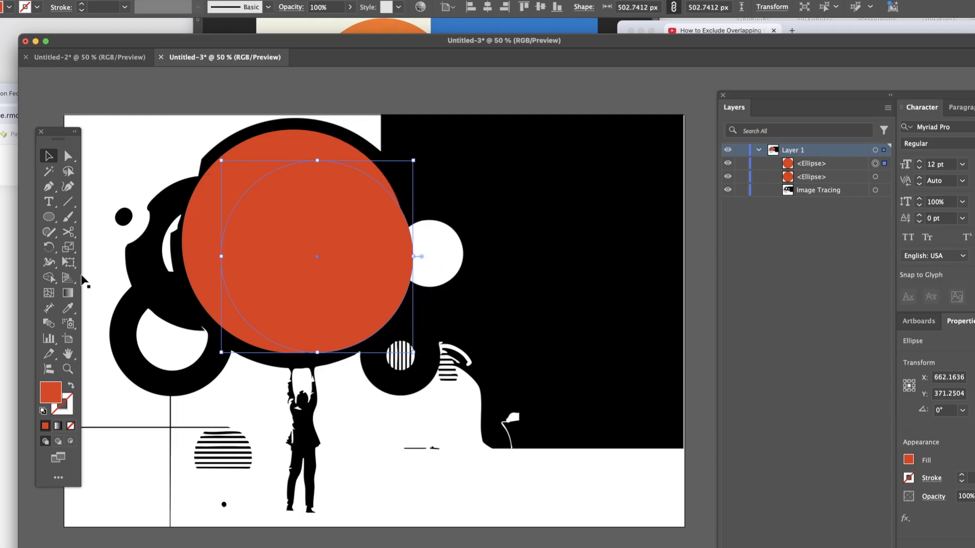
double_click(49, 397)
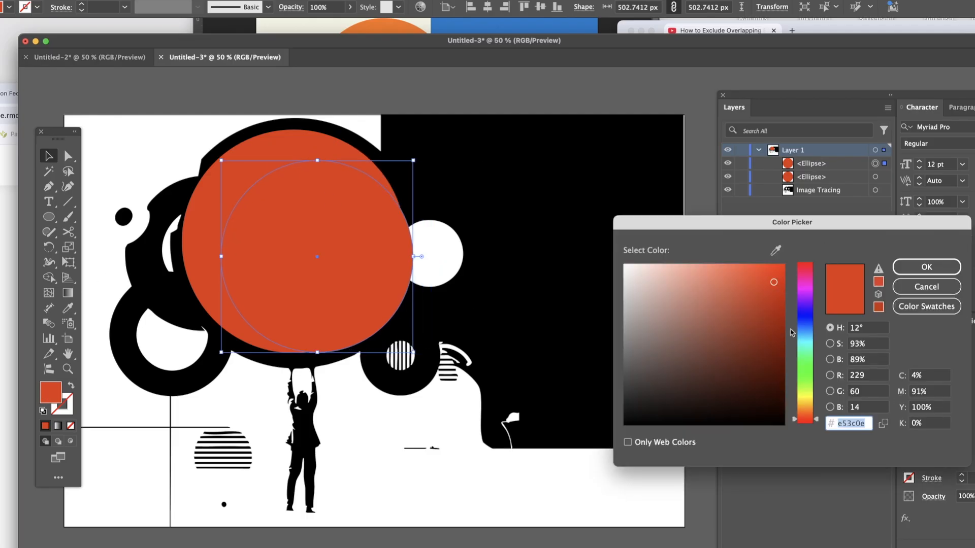
click(783, 321)
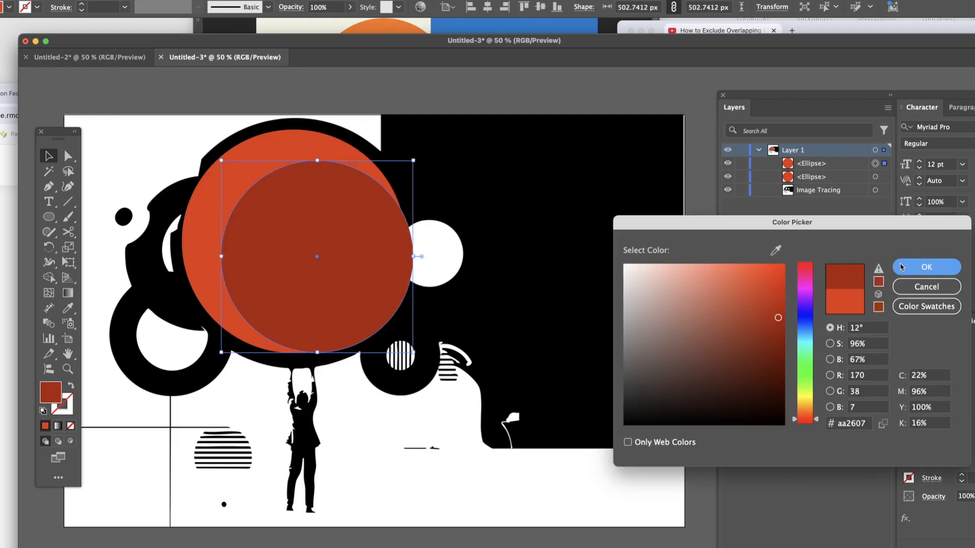
click(926, 266)
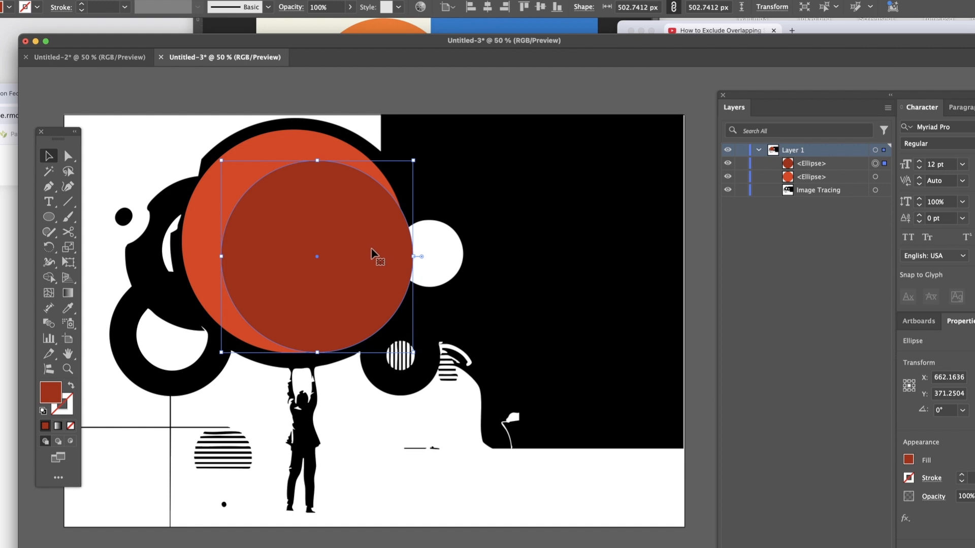
Create an offset copy of the darker red circle, scaled down to about 437 by 425 px and filled with 701807.
alt+drag(375, 255, 396, 269)
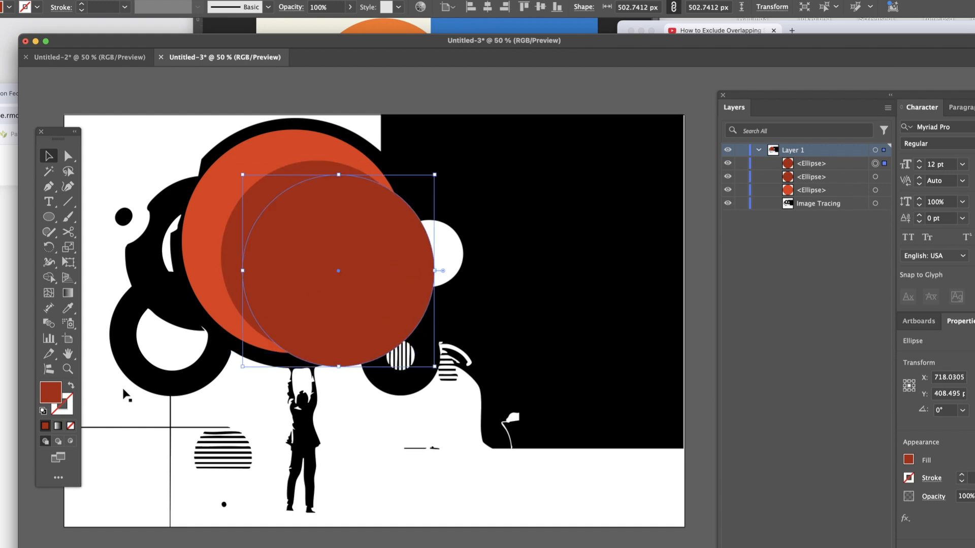
drag(435, 175, 410, 204)
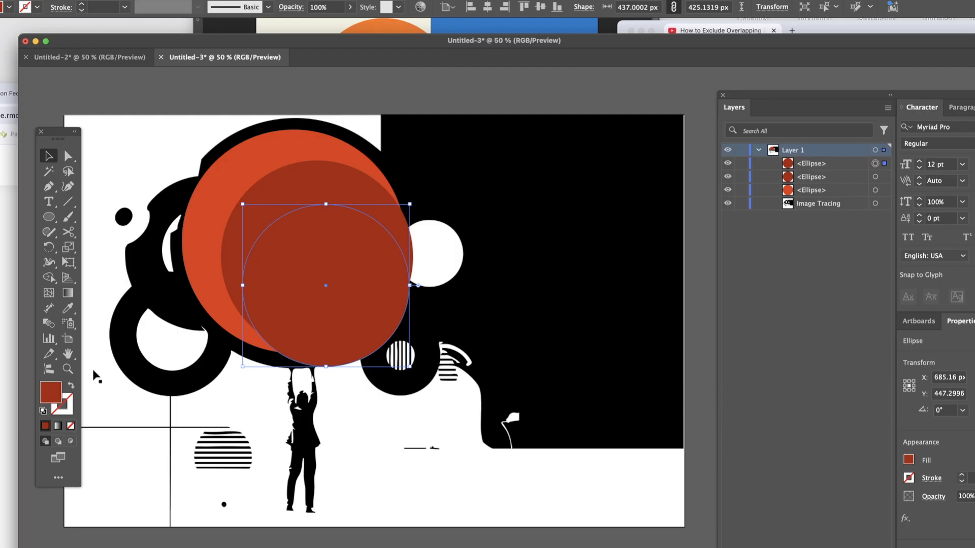
double_click(53, 395)
click(775, 355)
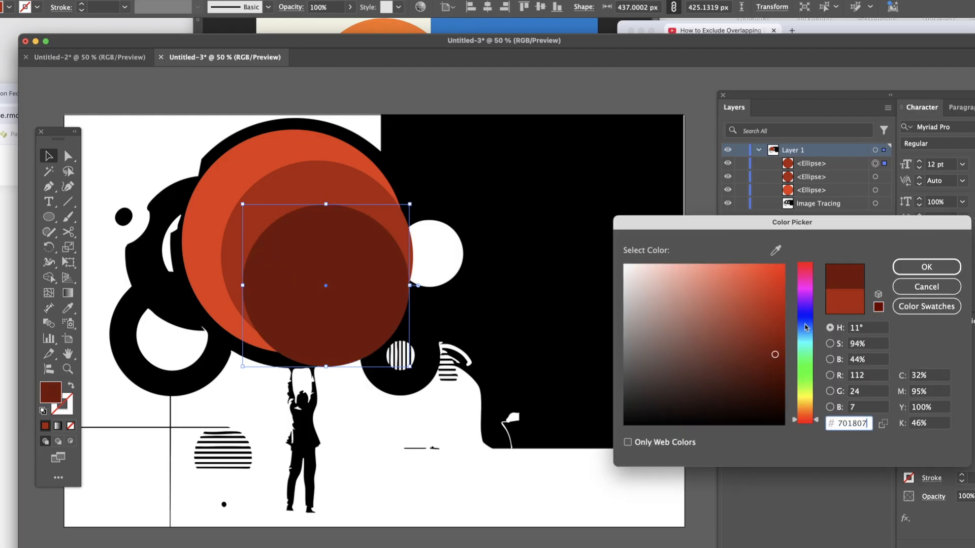
click(926, 267)
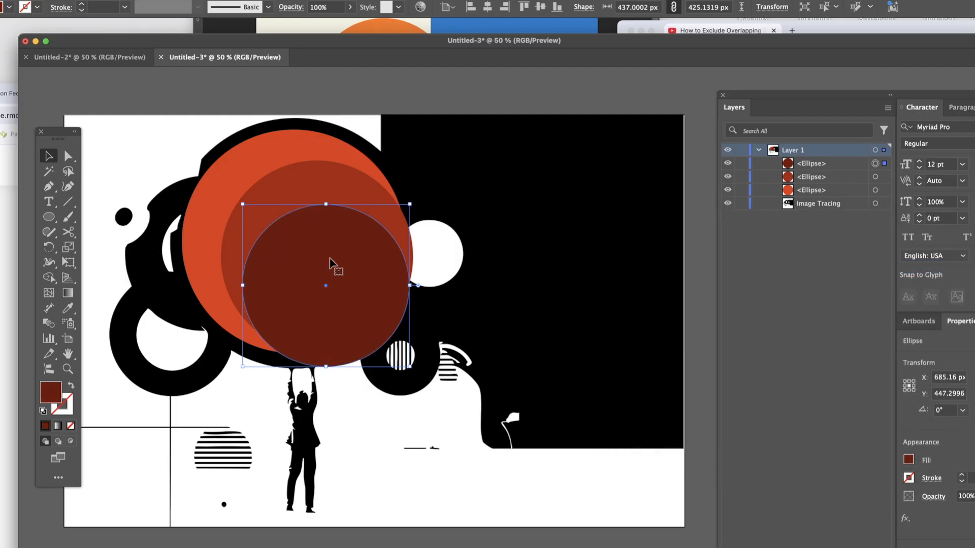
Create a tiny copy of the darkest circle near the big circle's lower-left edge, about 56 by 55 px and filled with 490b03.
click(472, 224)
click(351, 281)
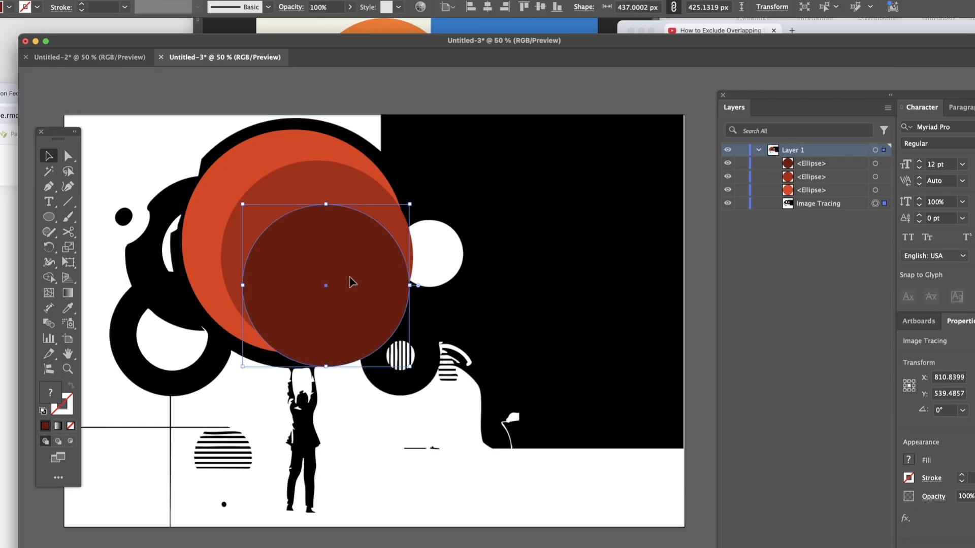
alt+drag(354, 280, 360, 288)
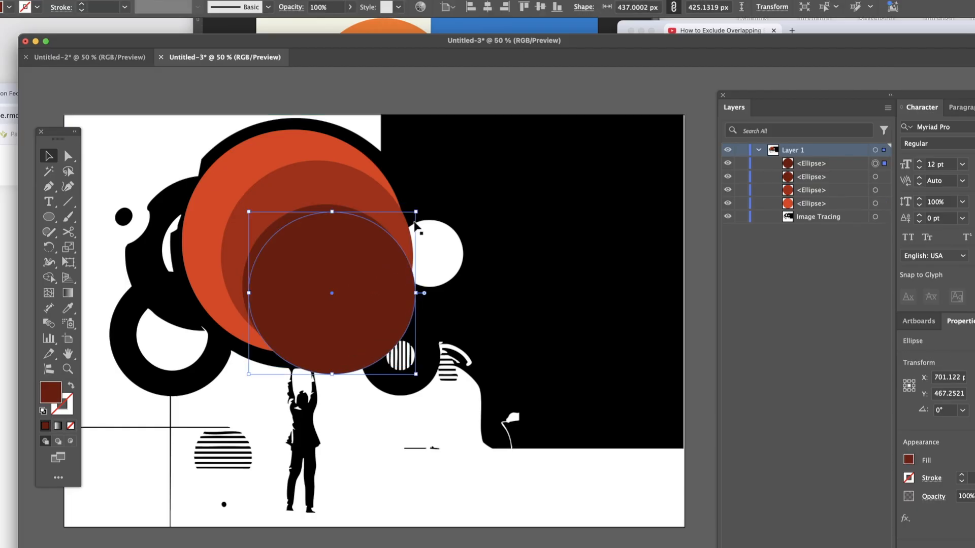
drag(416, 210, 261, 366)
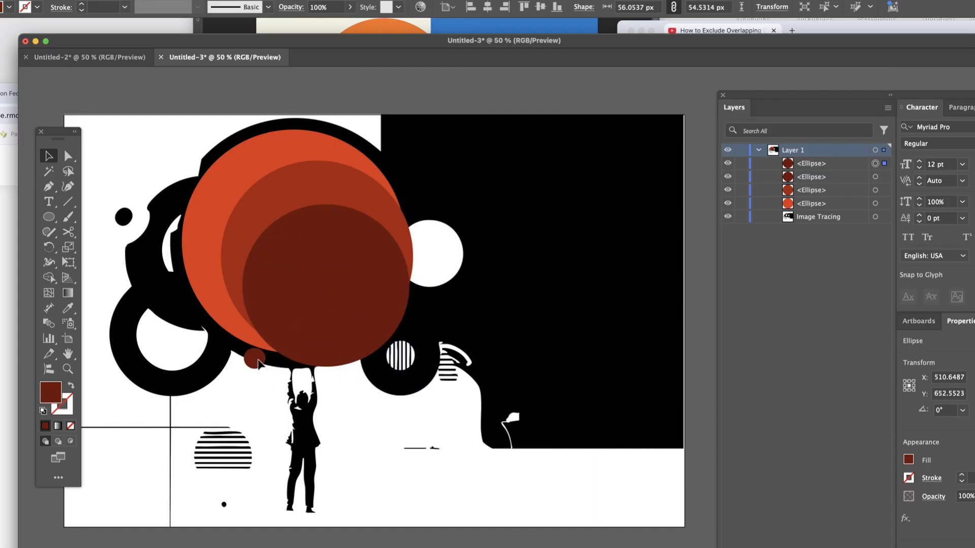
double_click(49, 394)
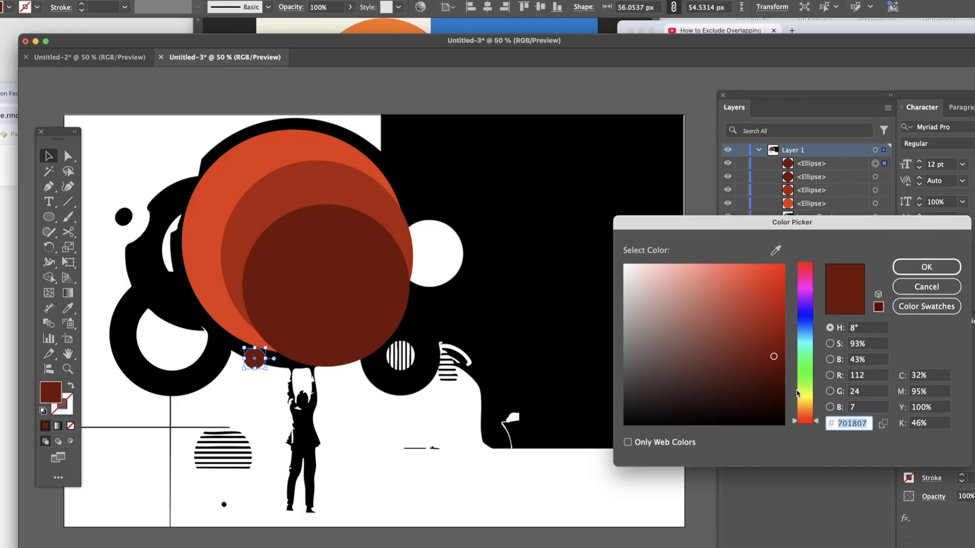
click(777, 377)
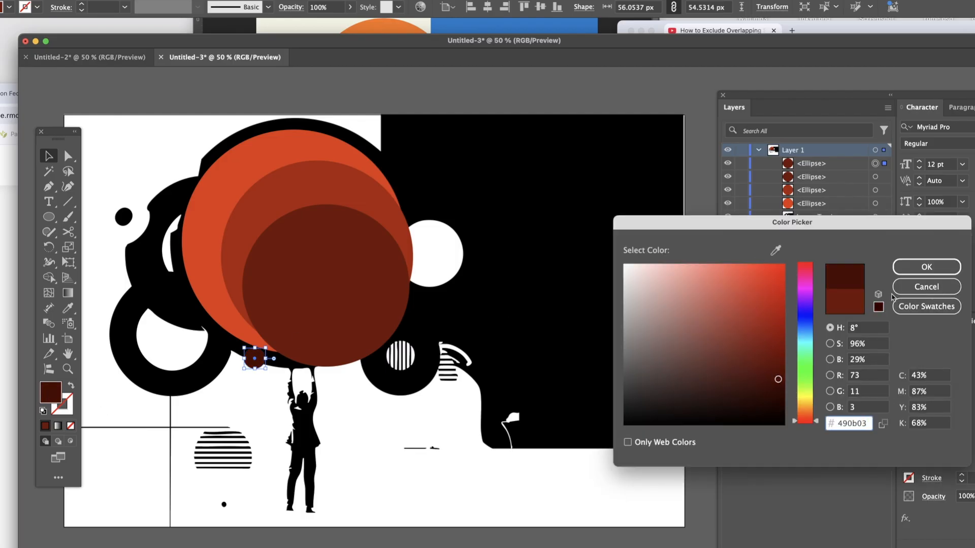
click(927, 267)
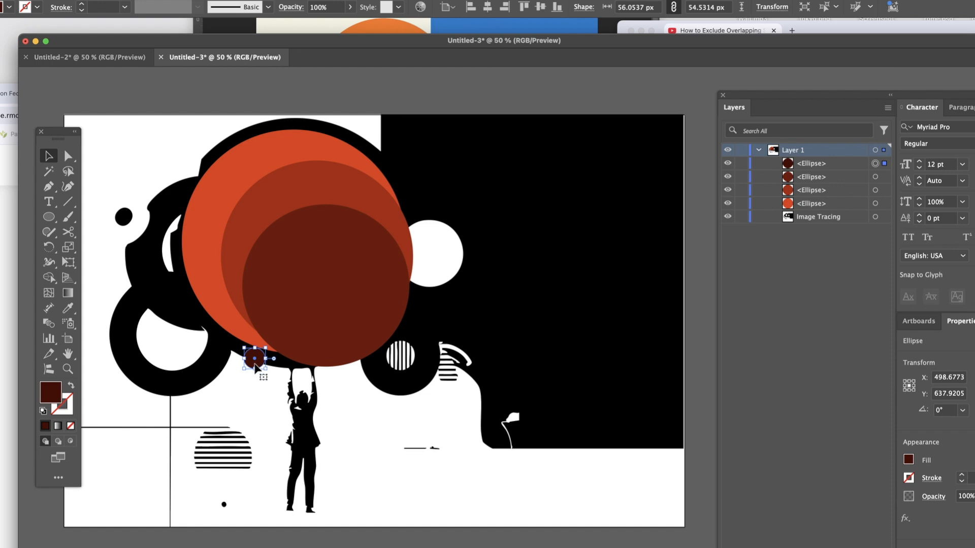
Move the tiny dark circle to the middle of the darkest large circle and deselect it.
drag(256, 364, 315, 296)
drag(320, 305, 328, 294)
click(477, 304)
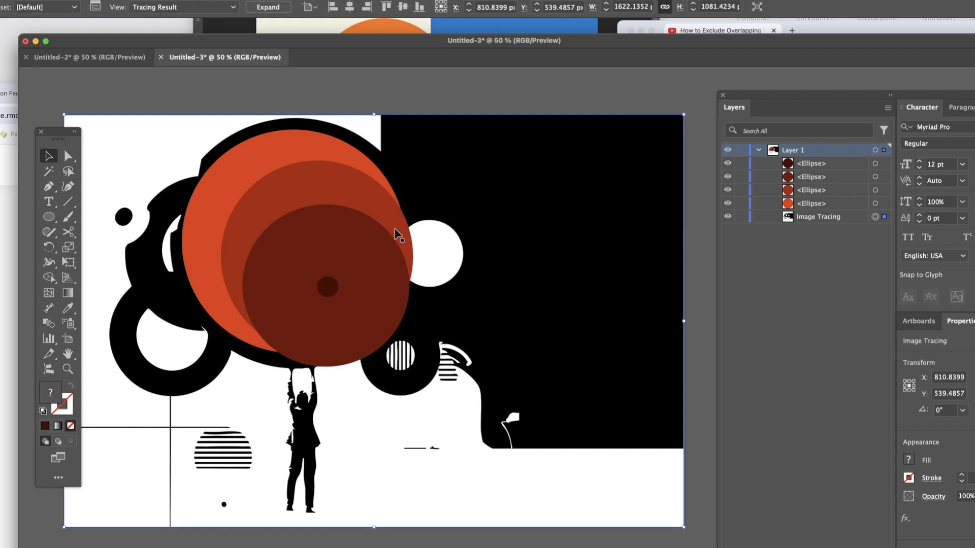
Copy the darkest large circle onto the black area and add four Curvature anchor points midway between its existing ones.
mouse_move(335, 254)
mouse_down()
mouse_move(463, 205)
mouse_move(553, 198)
mouse_up()
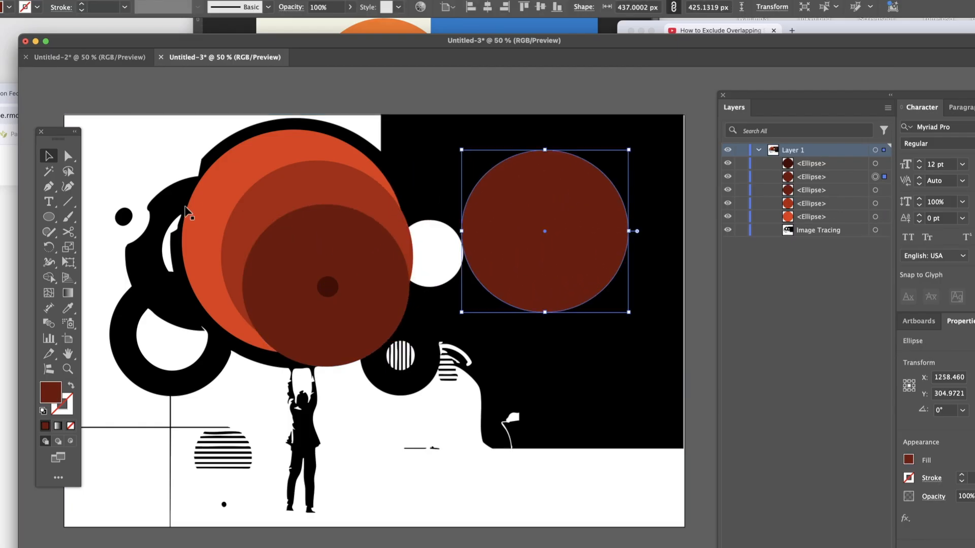
click(68, 186)
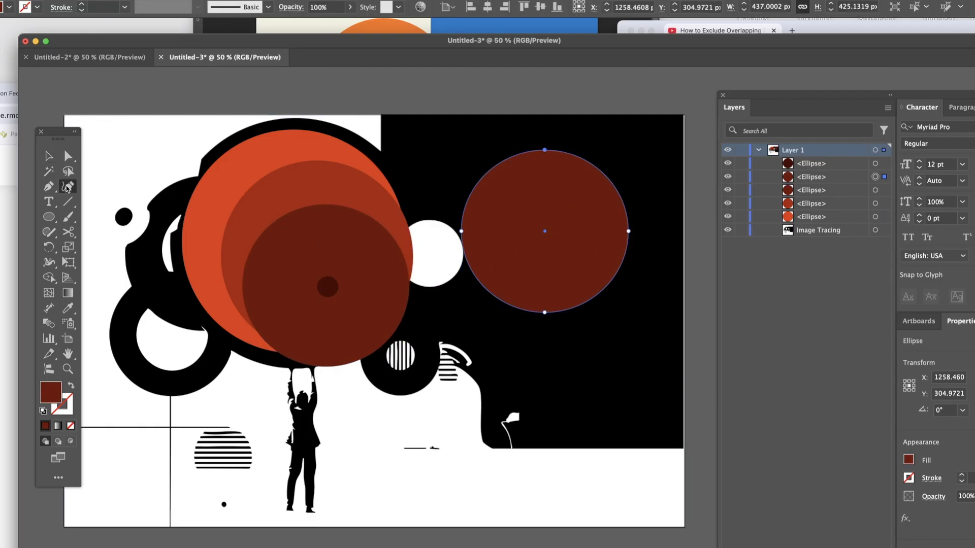
click(487, 174)
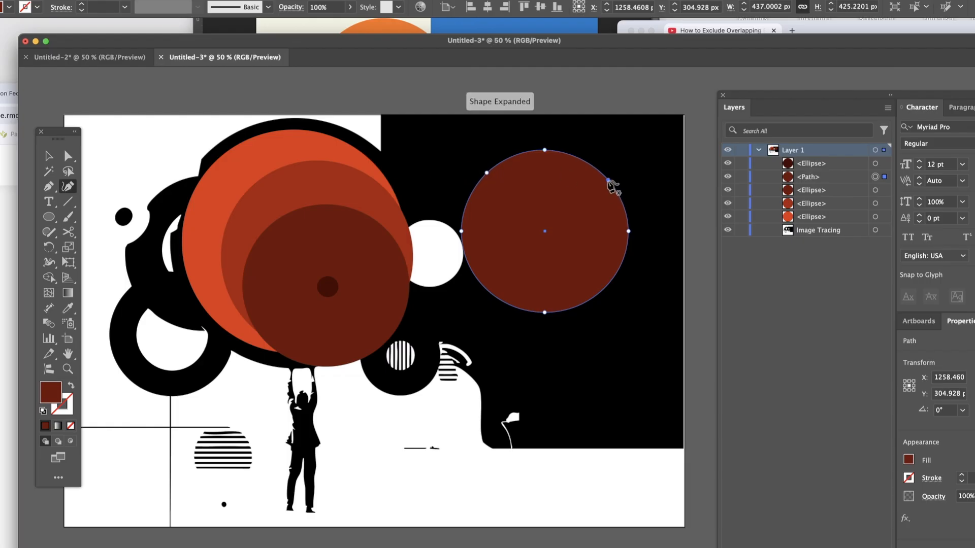
click(605, 288)
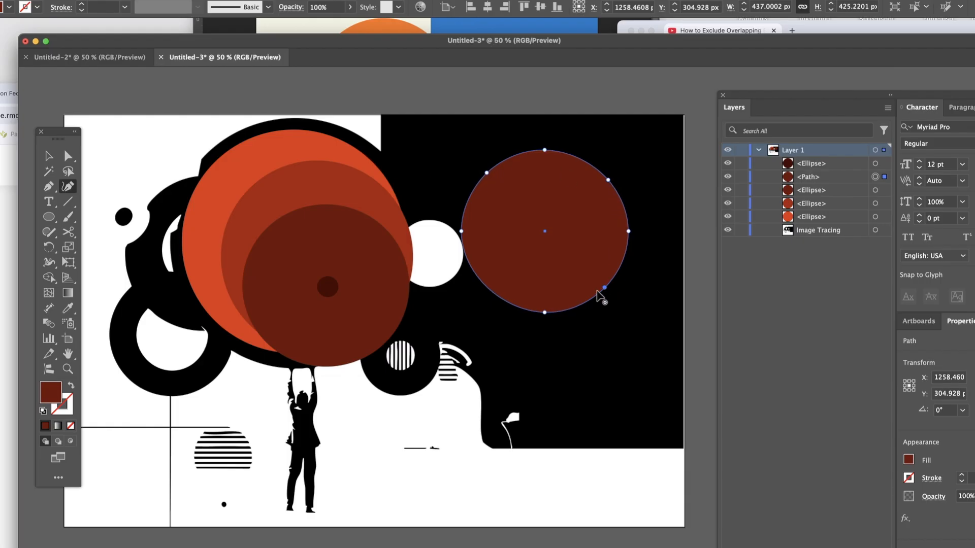
click(489, 289)
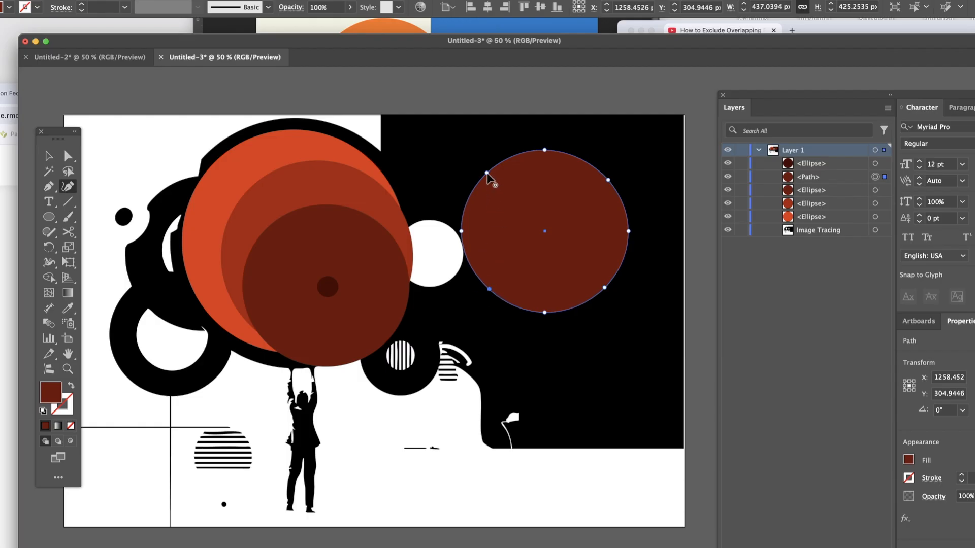
Reshape the copied circle into a wavy blob by pulling the handles around its top, right and bottom anchor points.
click(71, 159)
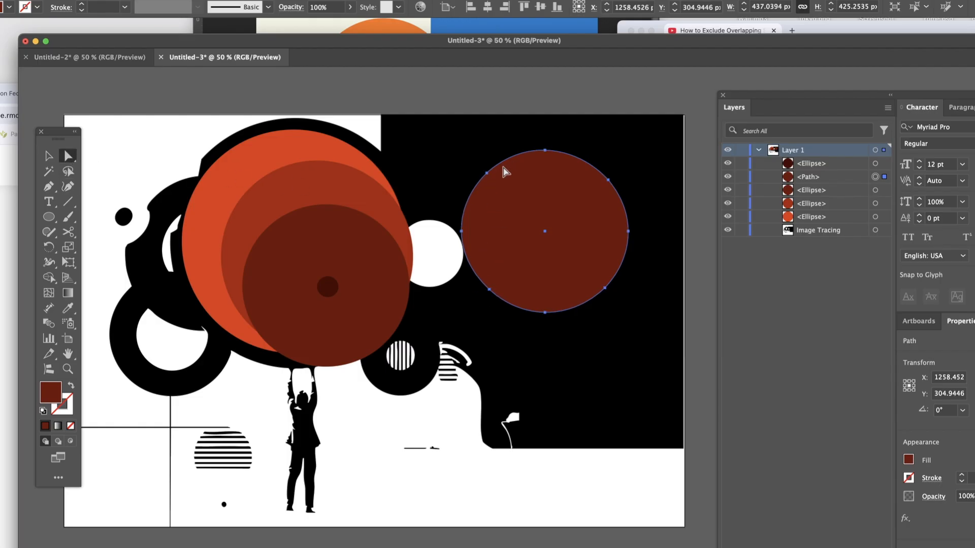
click(487, 175)
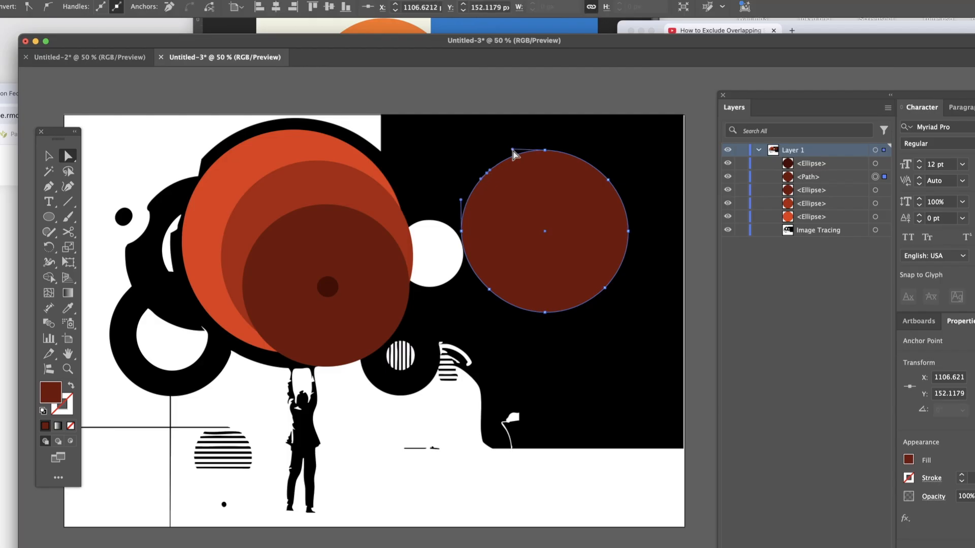
drag(512, 151, 630, 196)
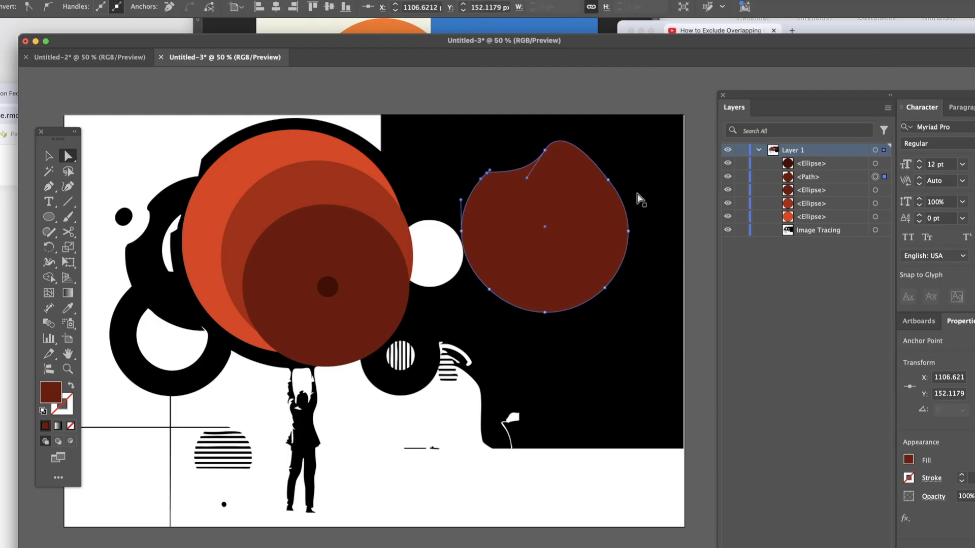
click(608, 181)
drag(628, 206, 640, 218)
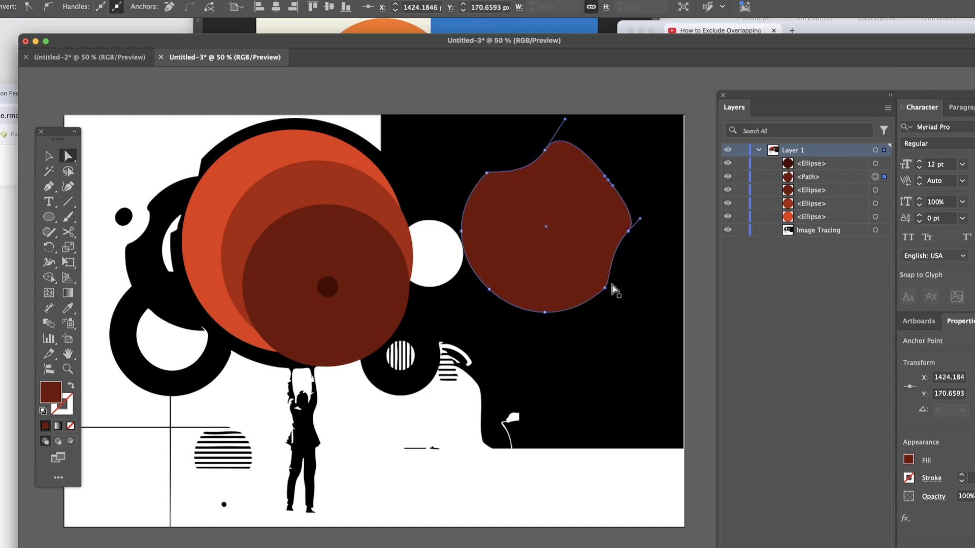
click(605, 288)
drag(604, 314, 560, 334)
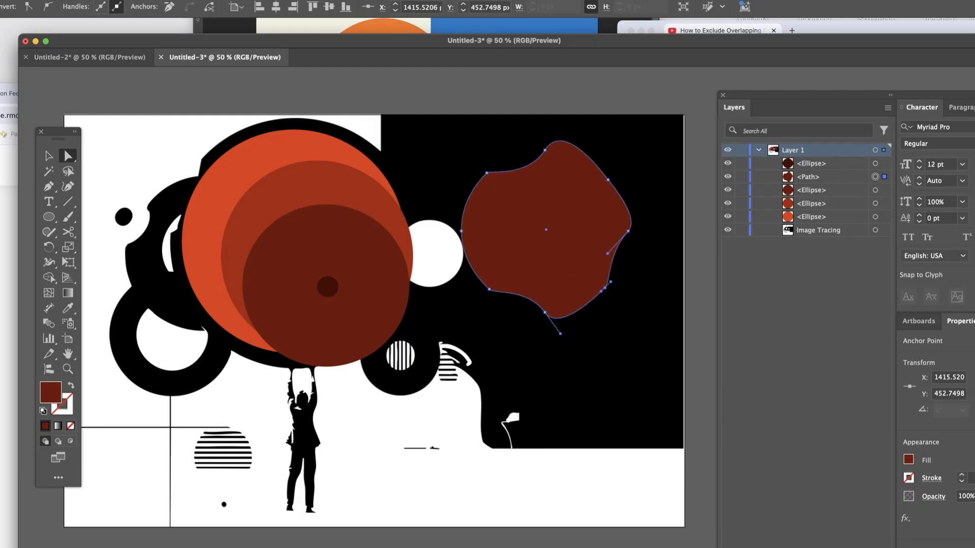
Scale the blob down to about 299 by 312 px and fill it with dark blue 08256d.
click(49, 157)
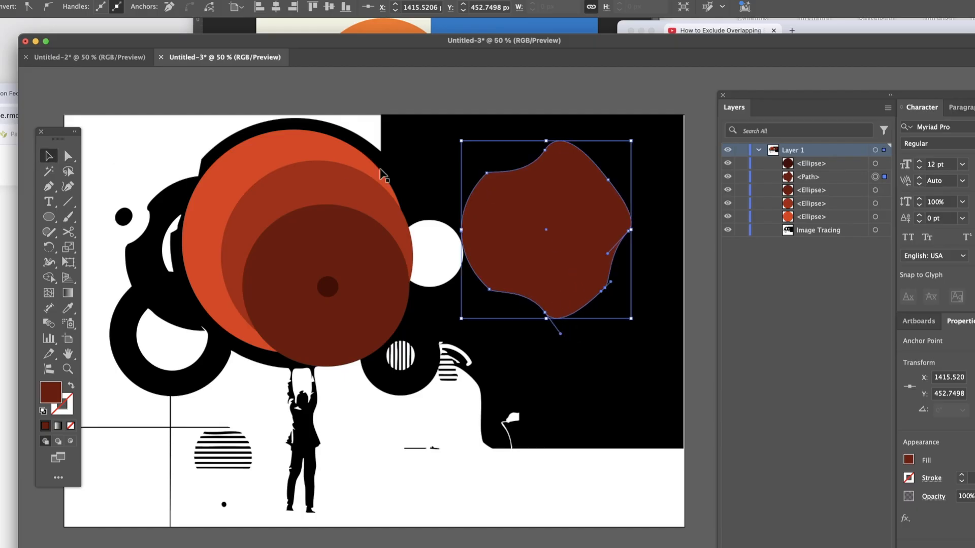
drag(632, 142, 575, 199)
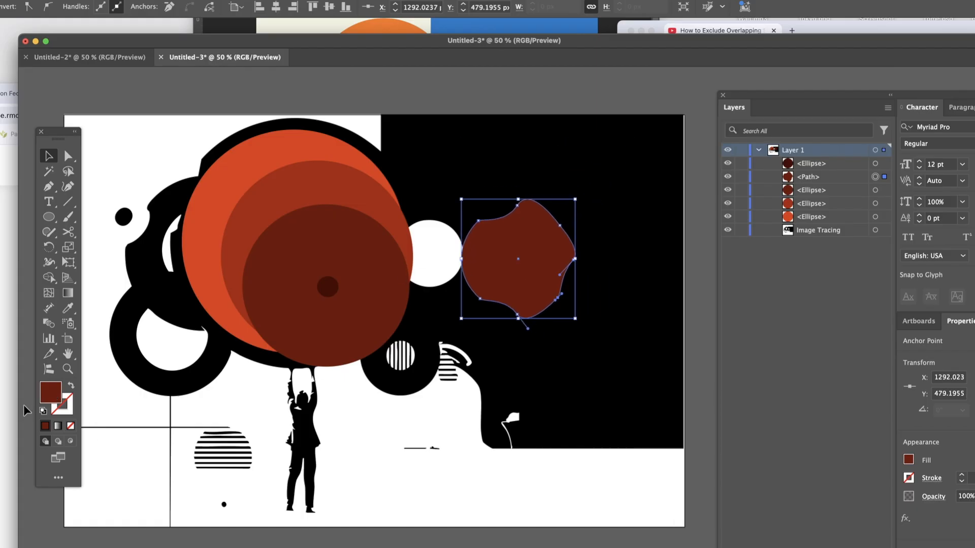
double_click(51, 392)
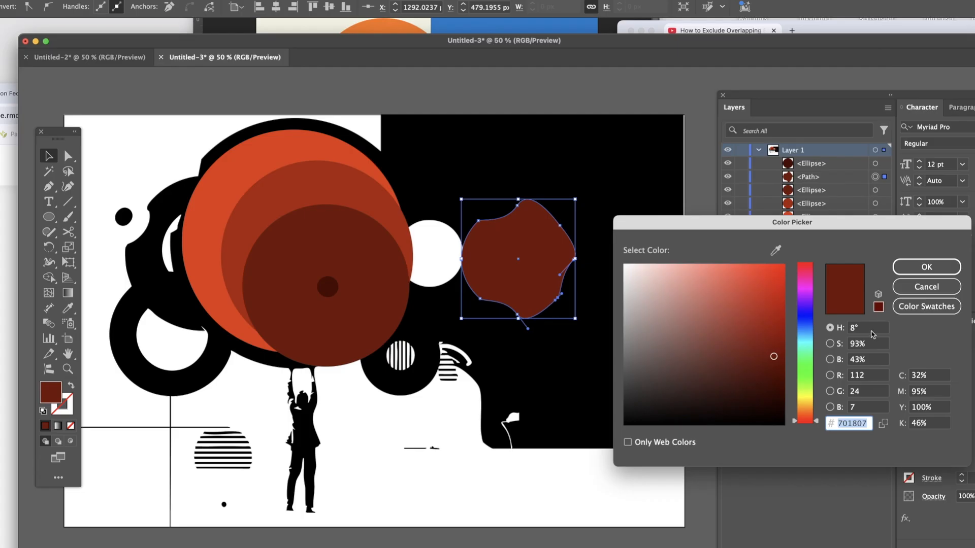
mouse_move(809, 343)
mouse_down()
mouse_move(806, 318)
mouse_move(806, 328)
mouse_up()
click(926, 267)
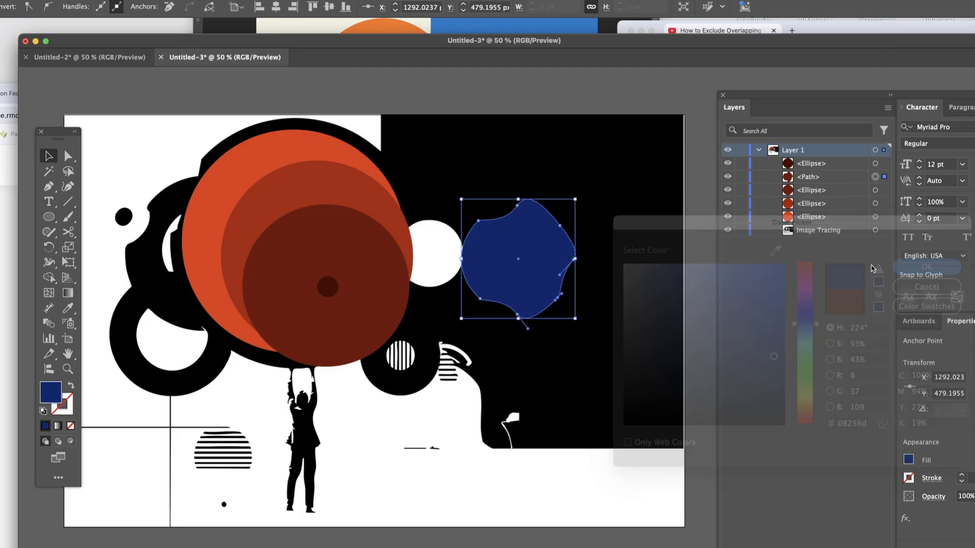
Move the blue blob up, duplicate it to its right so the two overlap, and select both.
drag(539, 298, 537, 256)
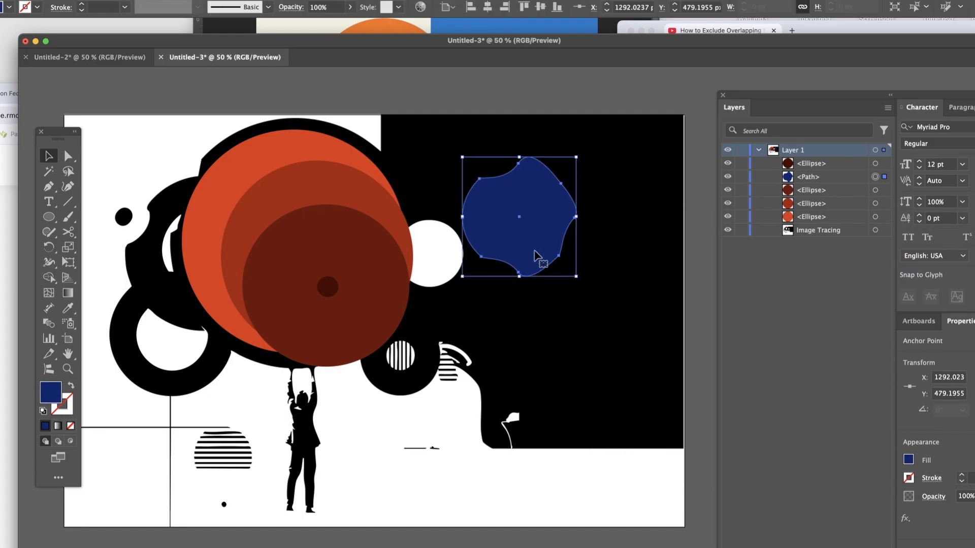
alt+drag(530, 260, 566, 238)
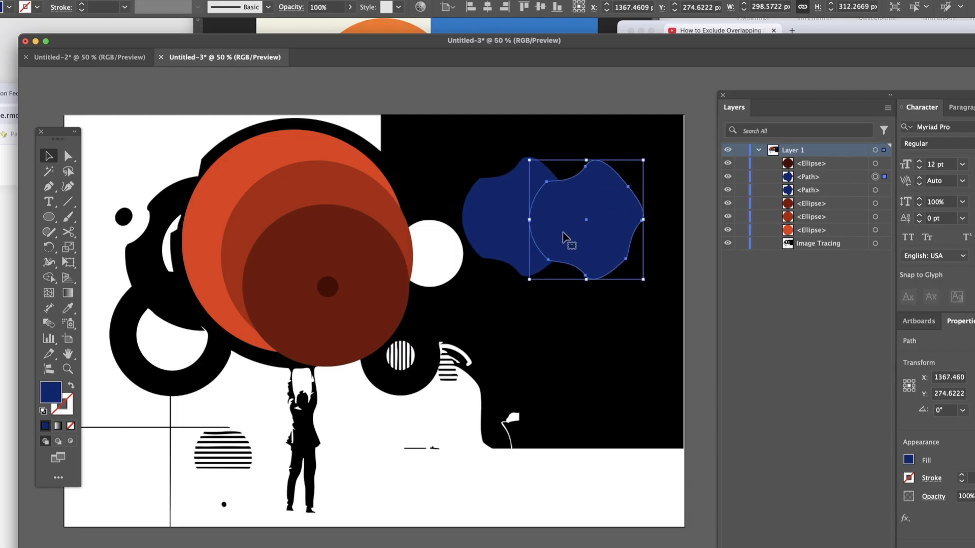
shift+click(488, 222)
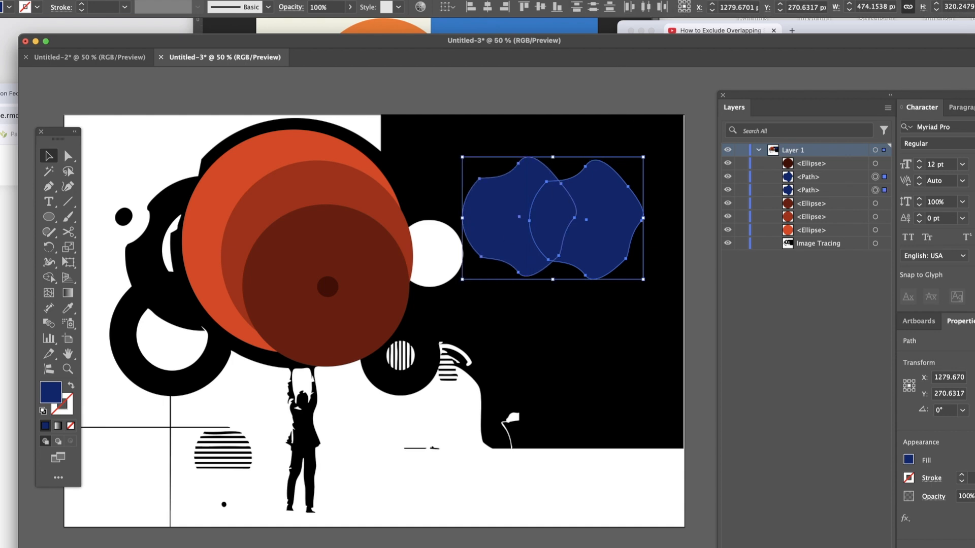
Move the Layers and Character panels lower and group the Image Trace panel with the Character panel.
mouse_move(943, 95)
mouse_down()
mouse_move(972, 251)
mouse_move(950, 232)
mouse_move(947, 212)
mouse_up()
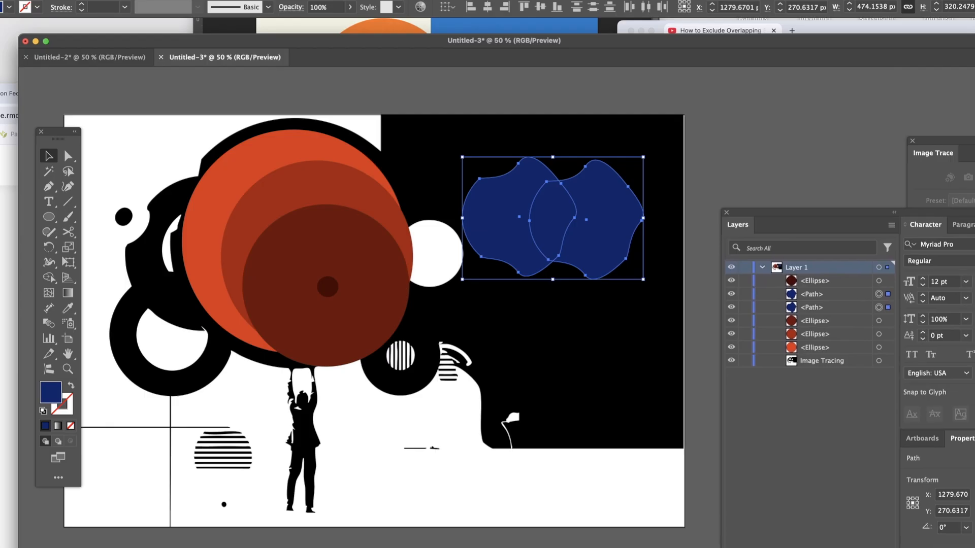
drag(971, 141, 907, 225)
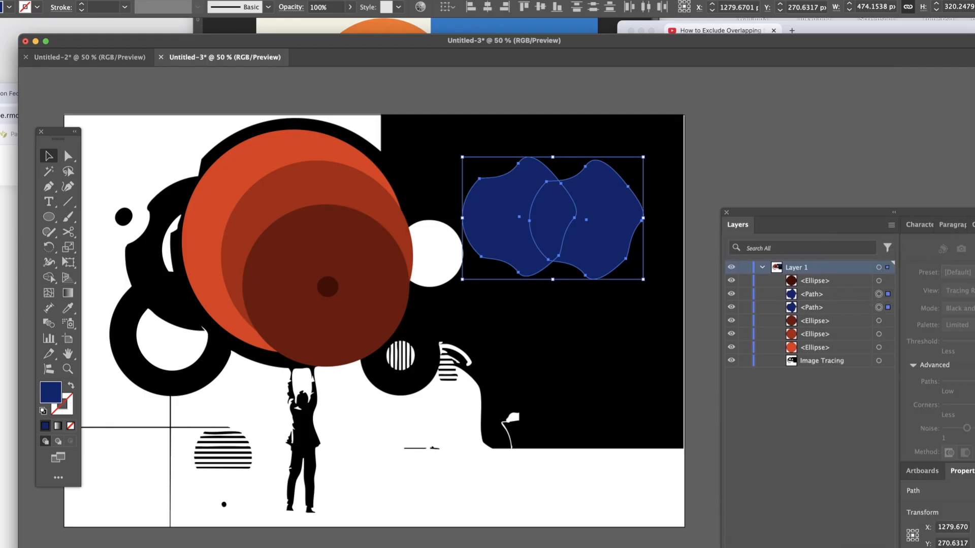
click(638, 135)
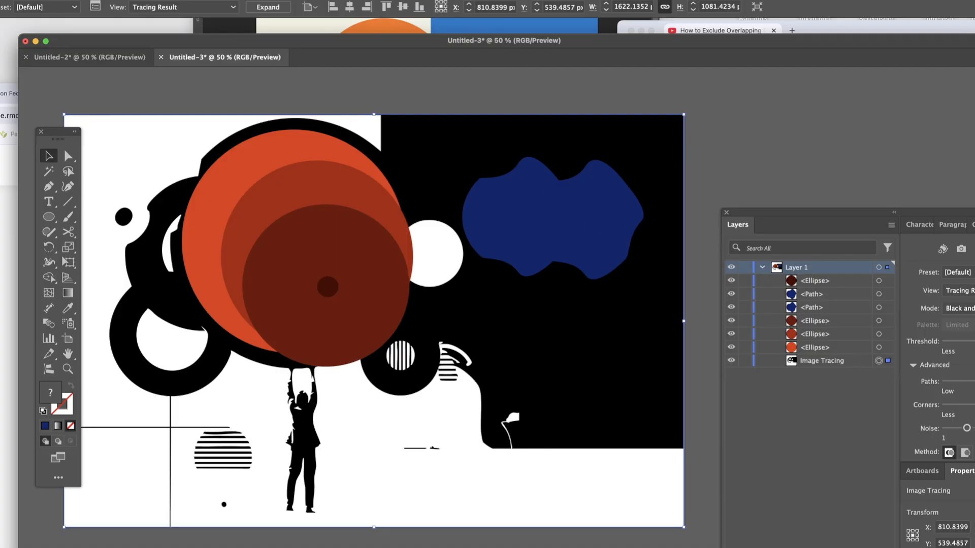
Show the Pathfinder panel, place it beside the artboard's right edge, and select both blue blobs.
click(178, 0)
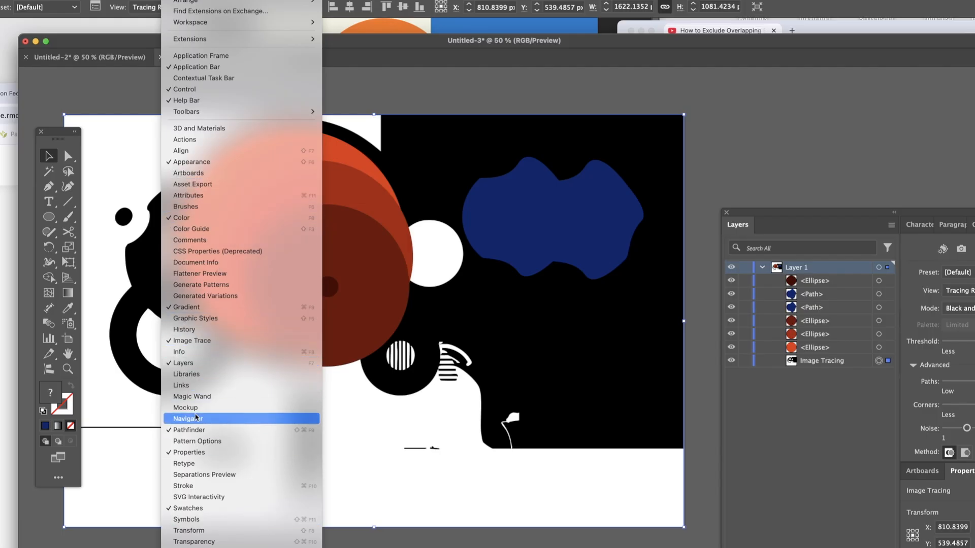
click(965, 27)
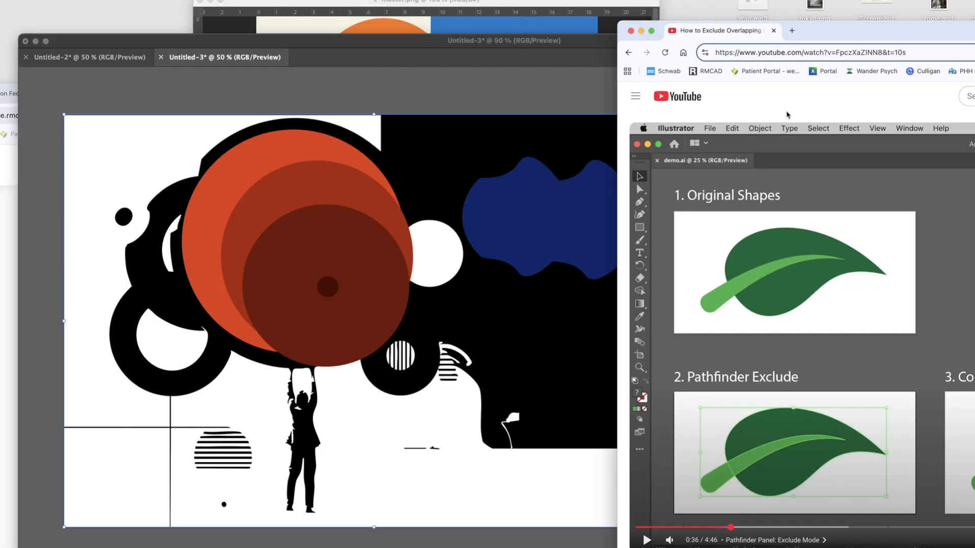
click(492, 173)
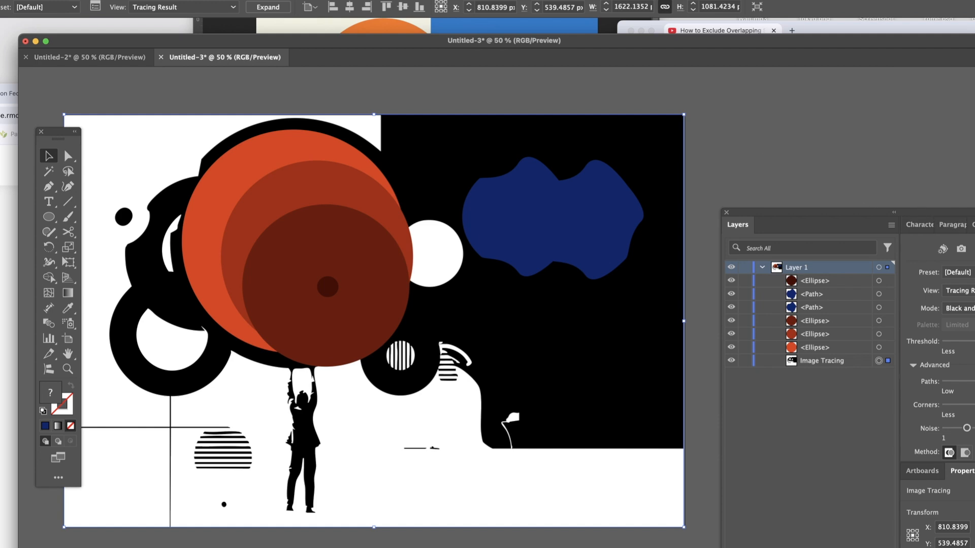
click(177, 1)
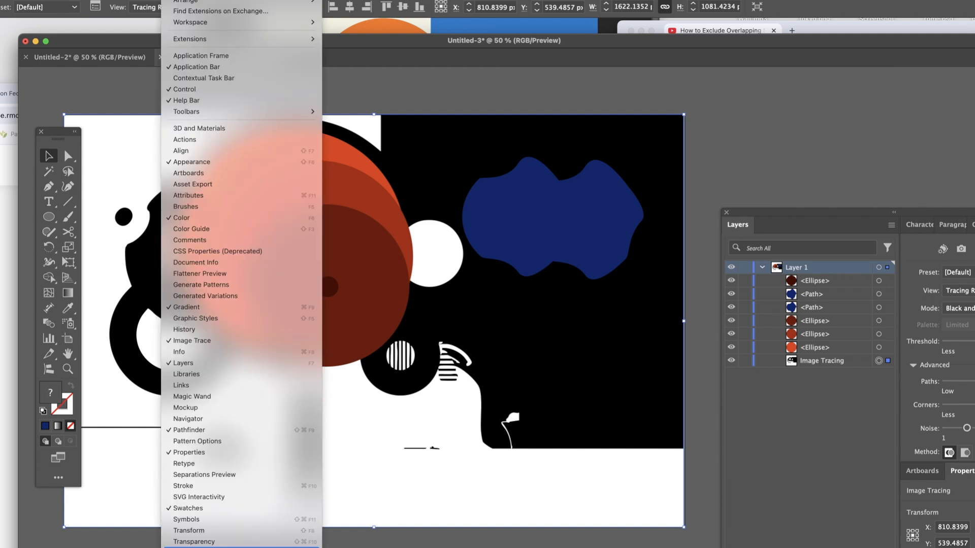
click(226, 431)
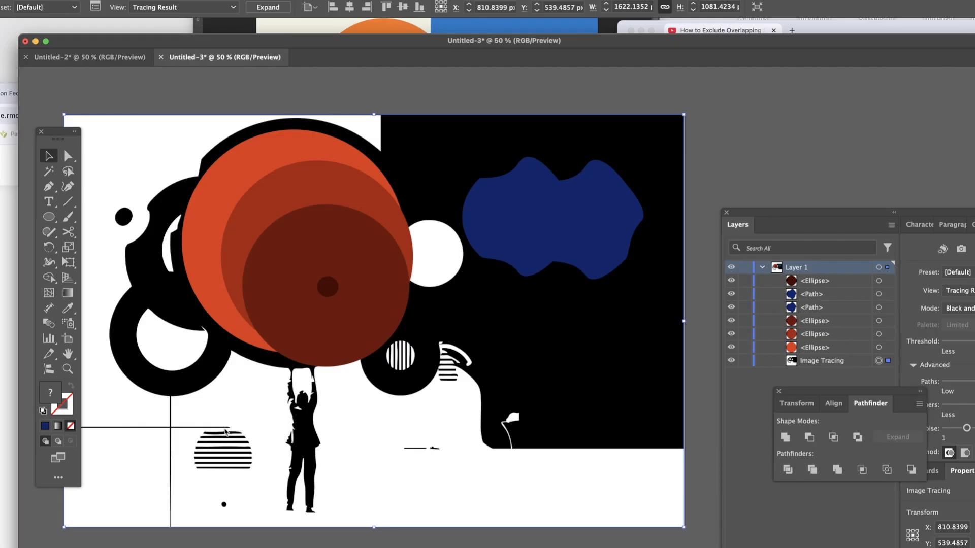
drag(831, 395, 736, 170)
click(518, 224)
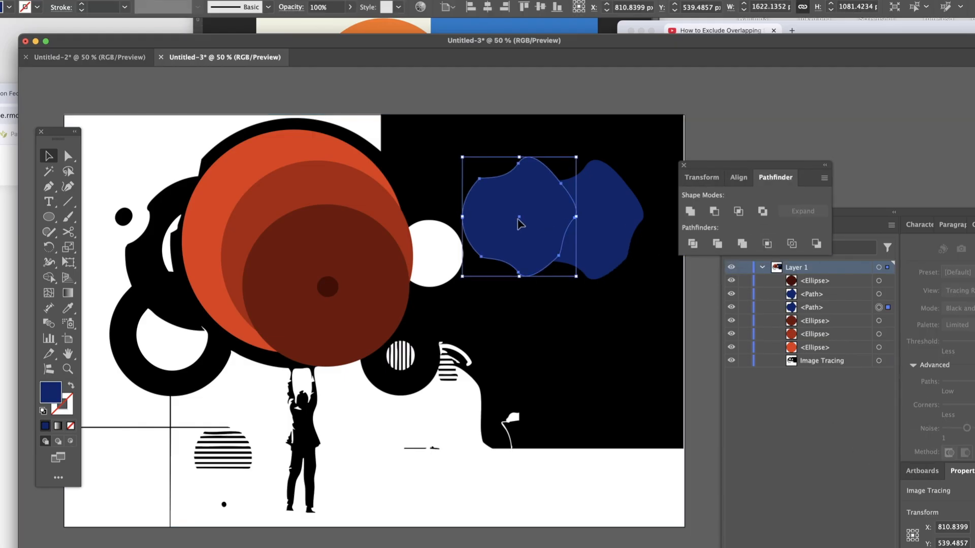
shift+click(593, 228)
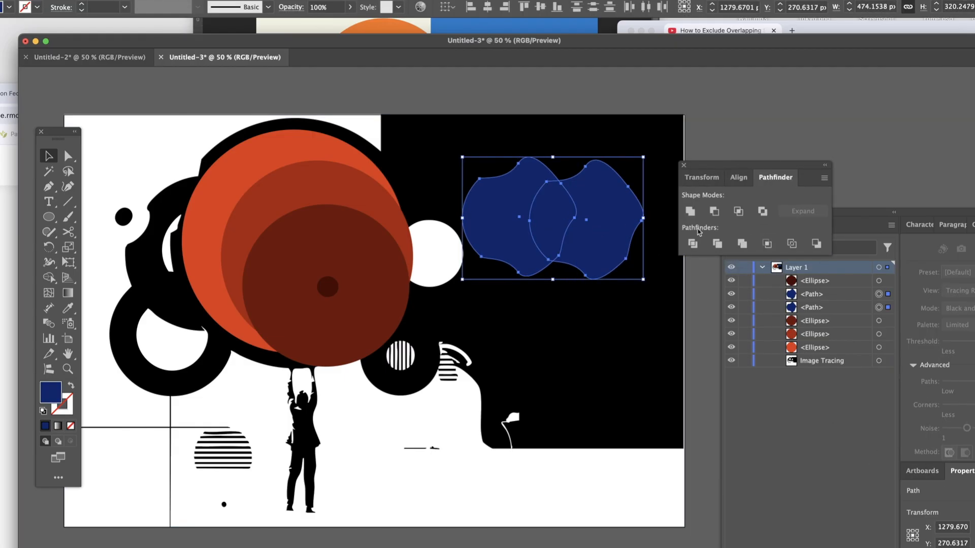
Try the Outline, Crop and Minus Back Pathfinder operations on the overlapping blue blobs, undoing each one.
click(795, 248)
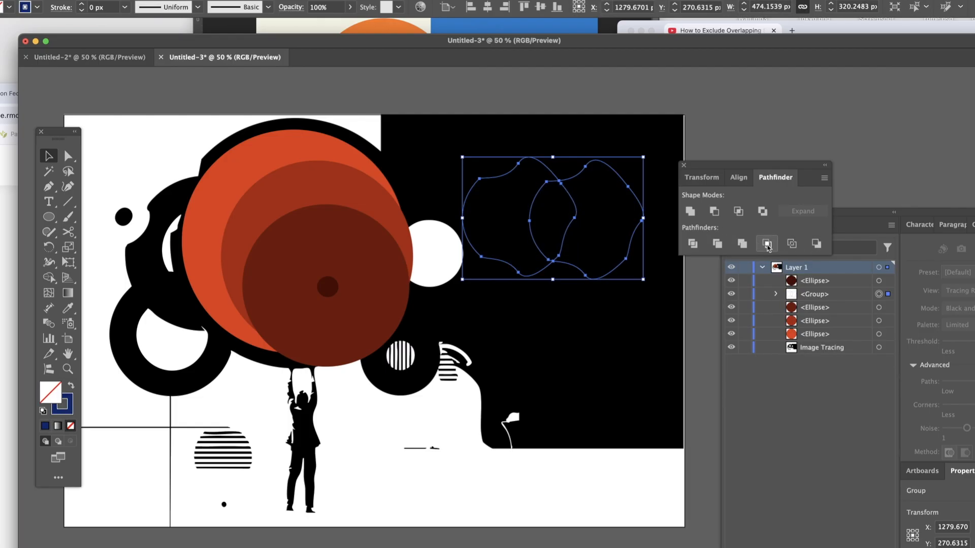
key(cmd+z)
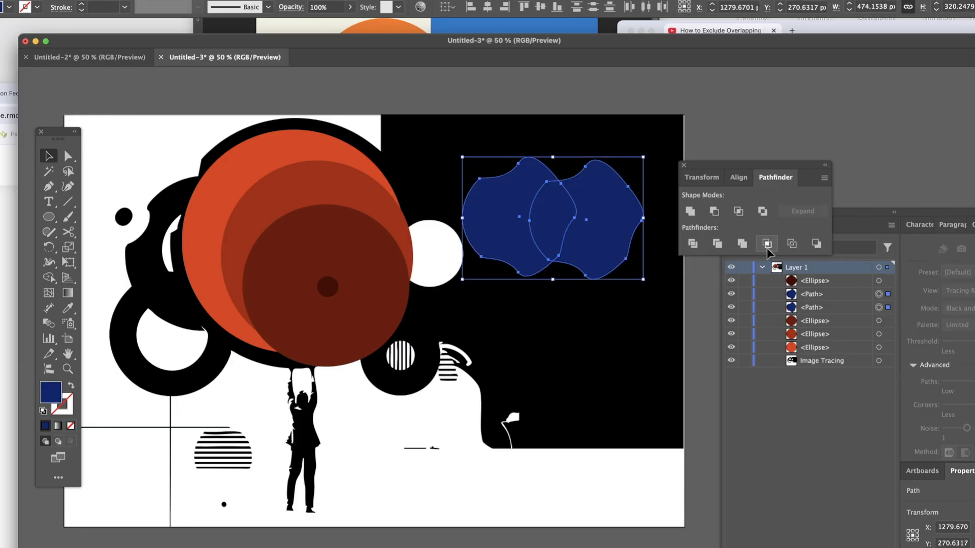
click(769, 246)
key(super+z)
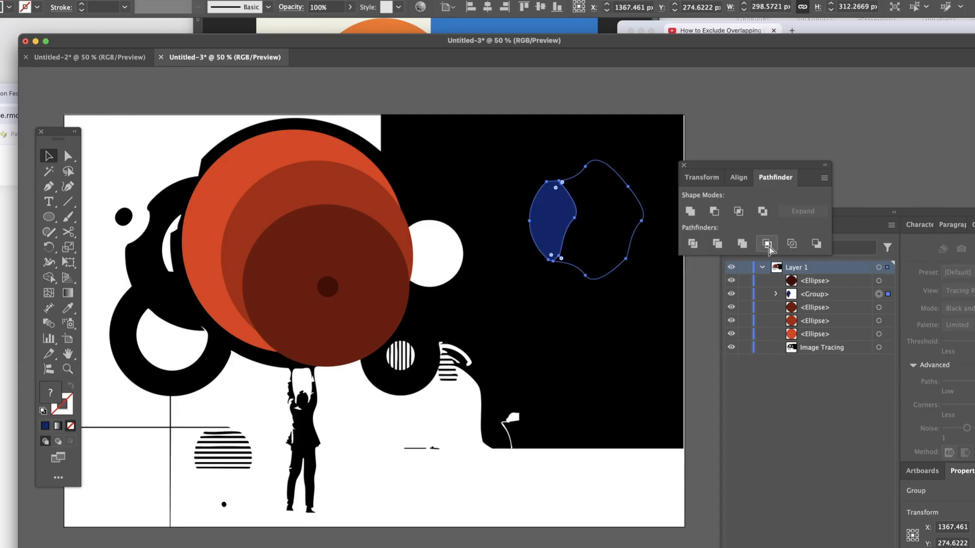
click(816, 244)
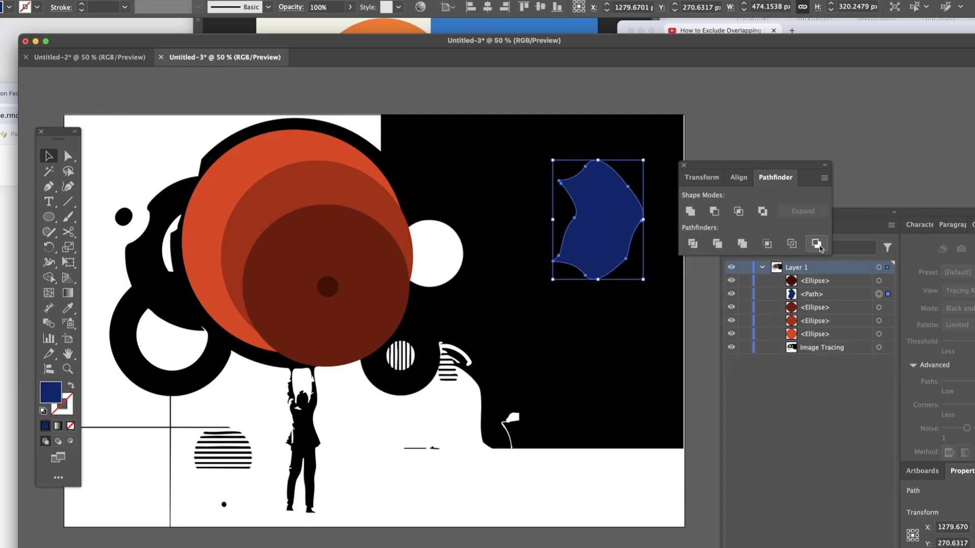
key(super+z)
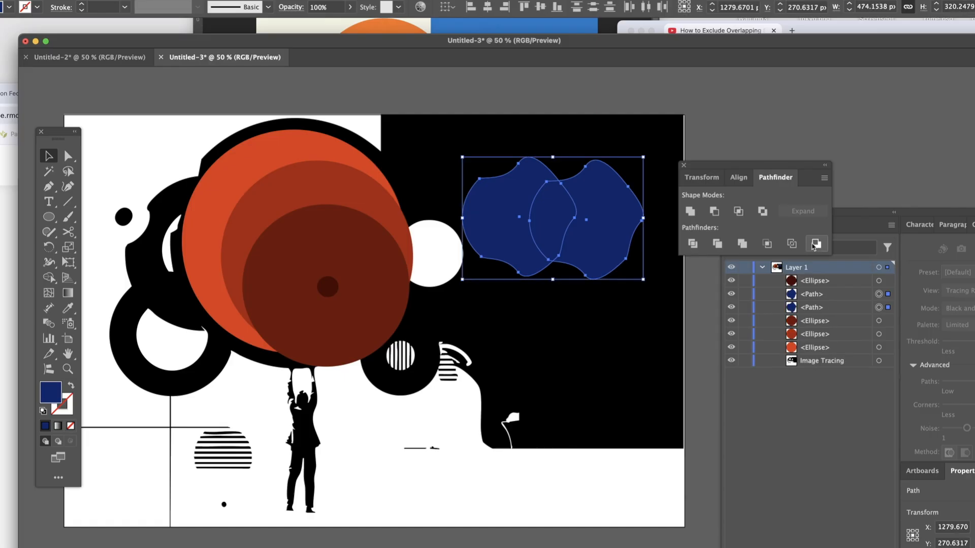
Apply the Exclude shape mode to the two blue blobs to cut out their overlap, and select the resulting group.
click(764, 213)
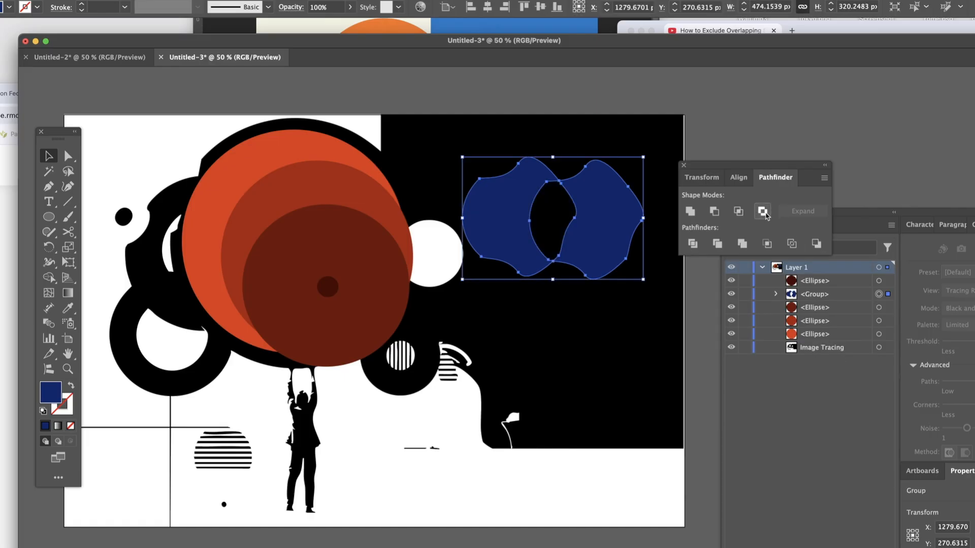
click(598, 332)
click(590, 248)
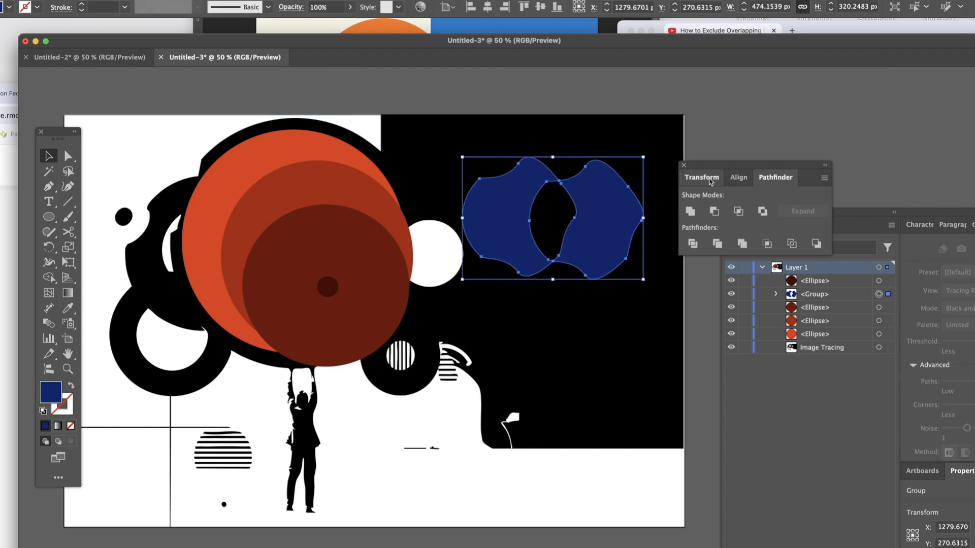
Place the excluded blue group directly above the Image Tracing in the layer order and move it partly behind the nested red circles.
click(843, 219)
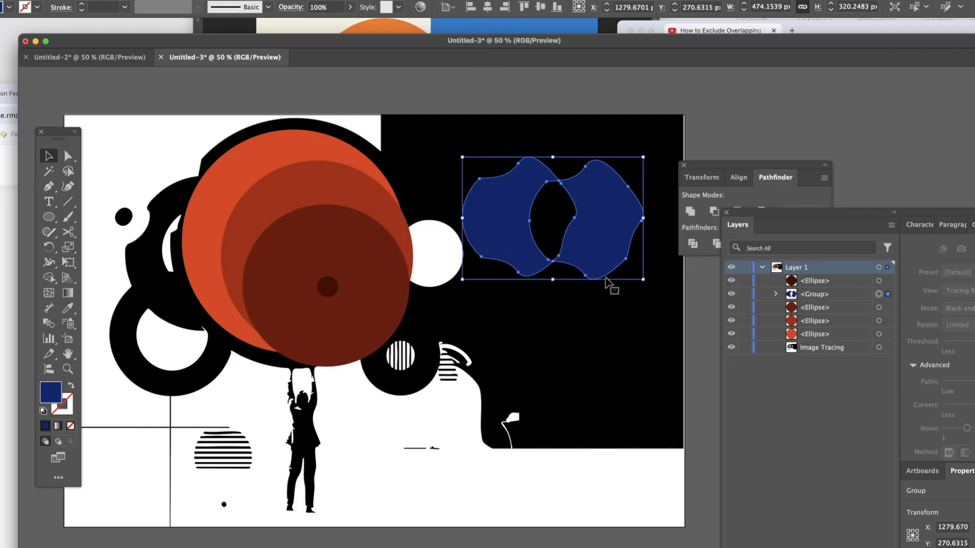
drag(604, 254, 521, 267)
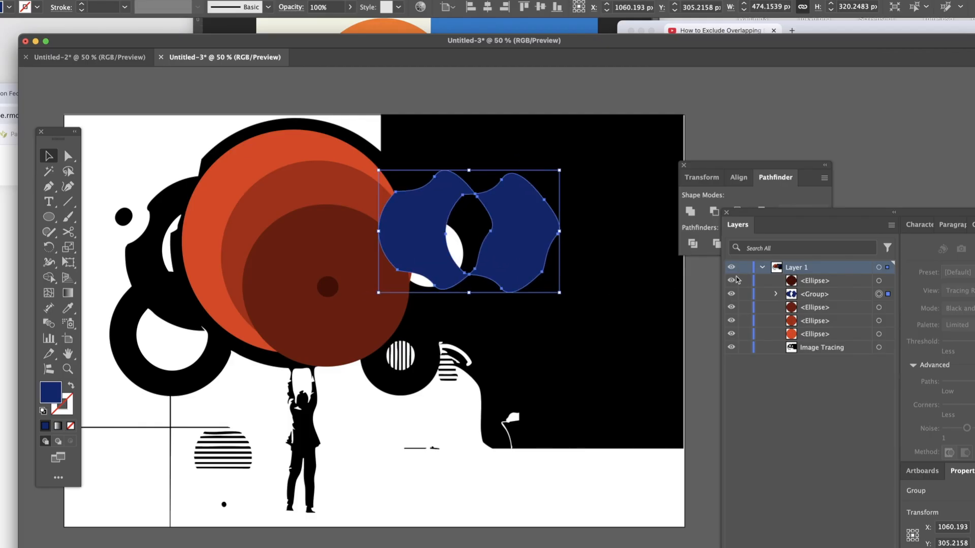
click(811, 295)
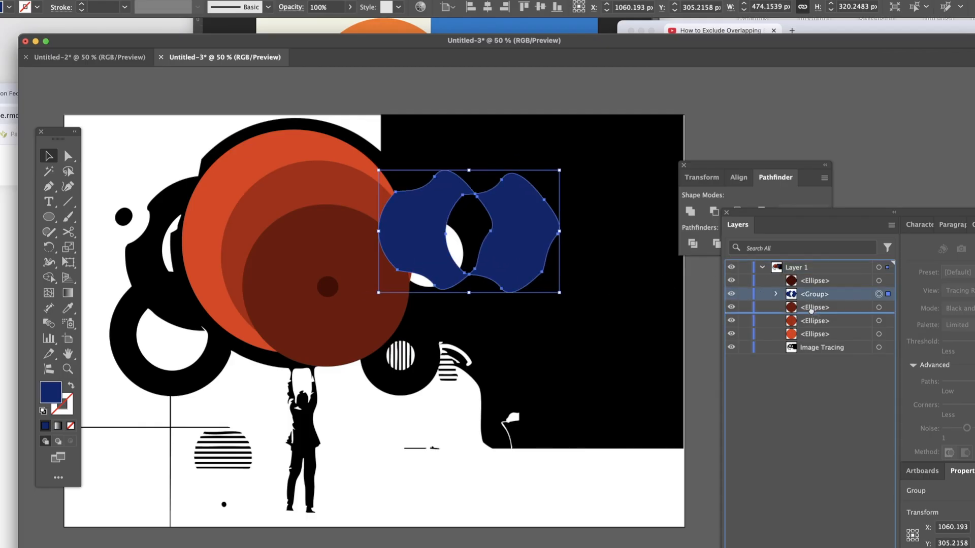
drag(813, 337, 812, 338)
mouse_move(518, 228)
mouse_down()
mouse_move(492, 211)
mouse_move(474, 222)
mouse_up()
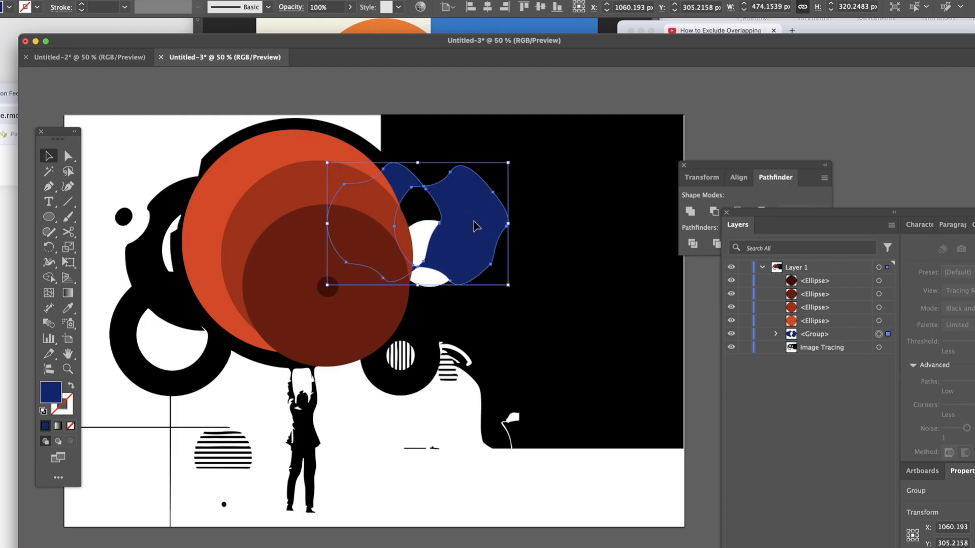
Nudge the Image Tracing slightly up and right, and shift the blue group slightly left and down.
click(578, 256)
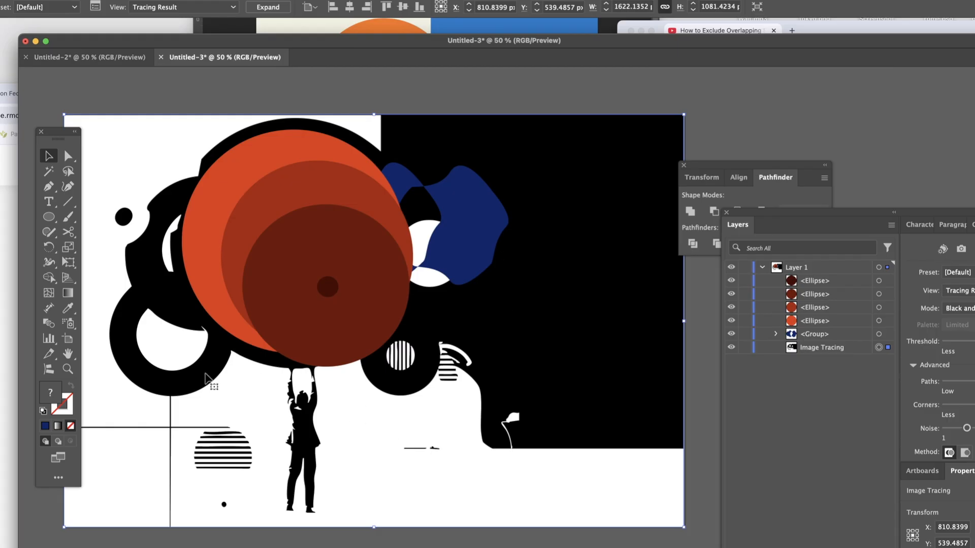
drag(259, 443, 260, 442)
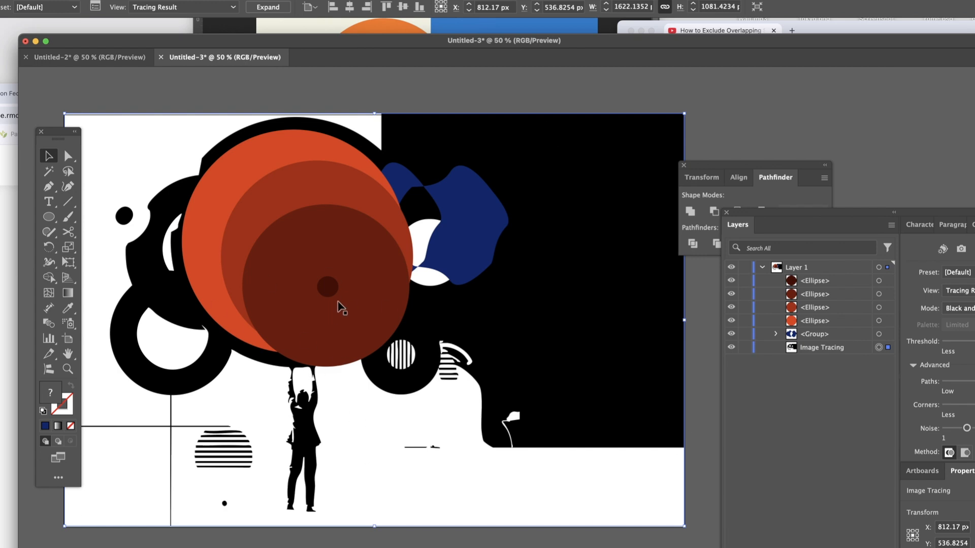
drag(457, 255, 456, 260)
click(511, 263)
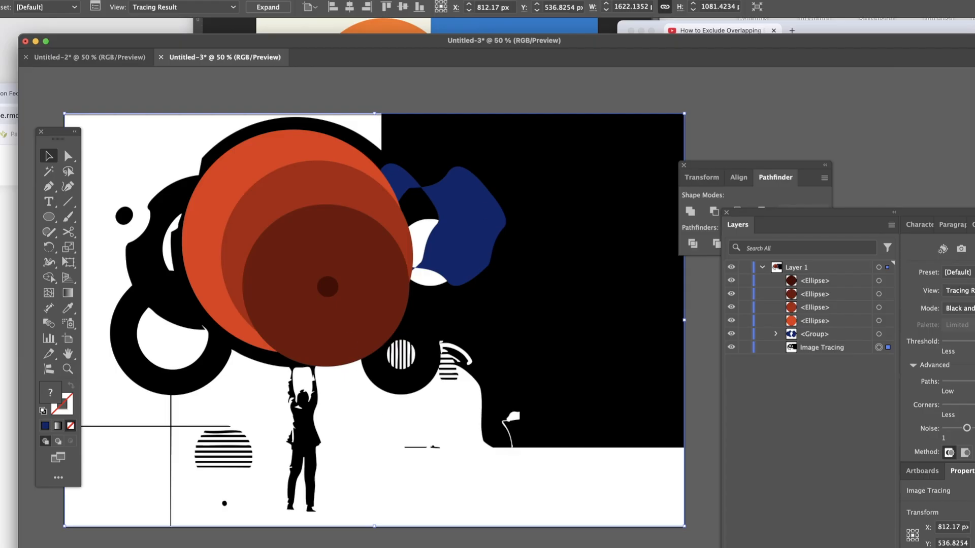
Switch to Photoshop to view the original colour concept in the reference sheet, and return to Illustrator.
key(super+Tab)
key(super+Tab)
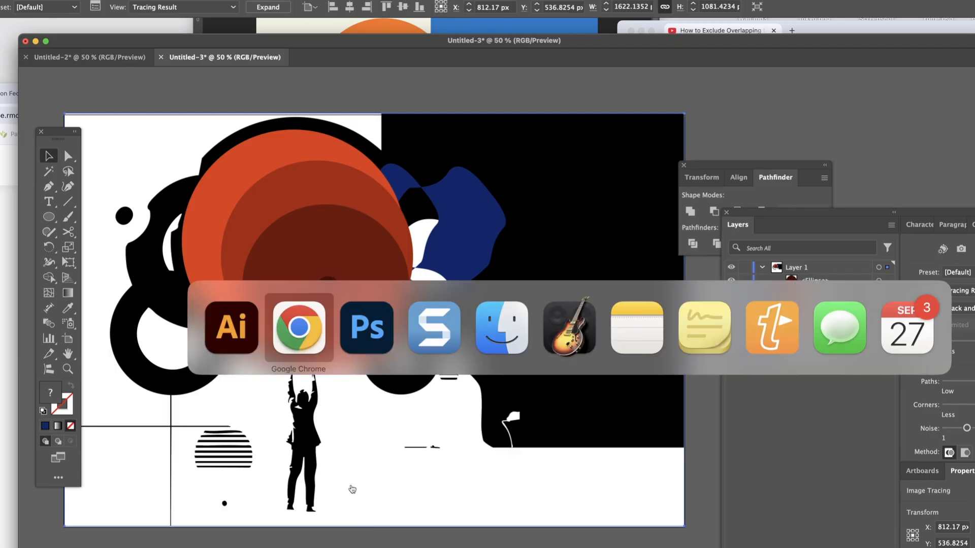
click(362, 333)
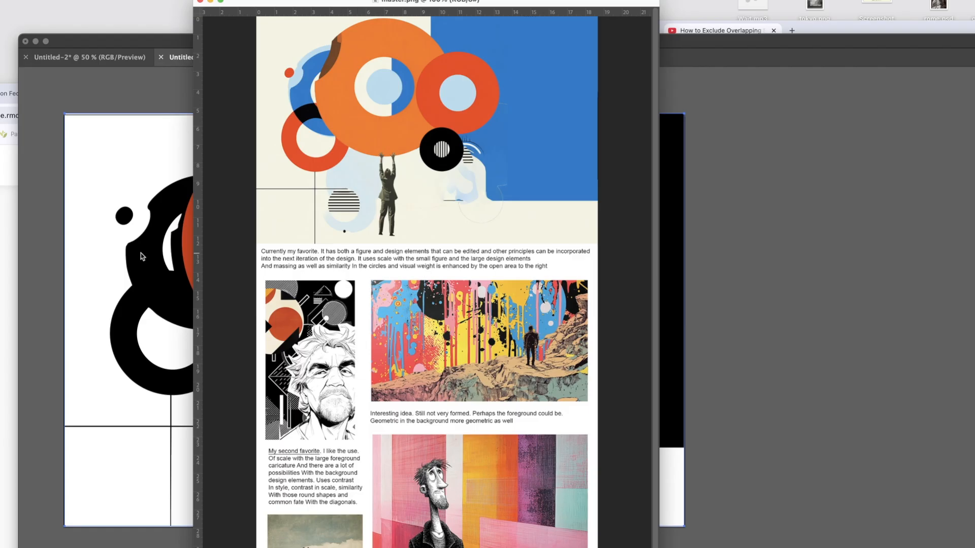
click(109, 224)
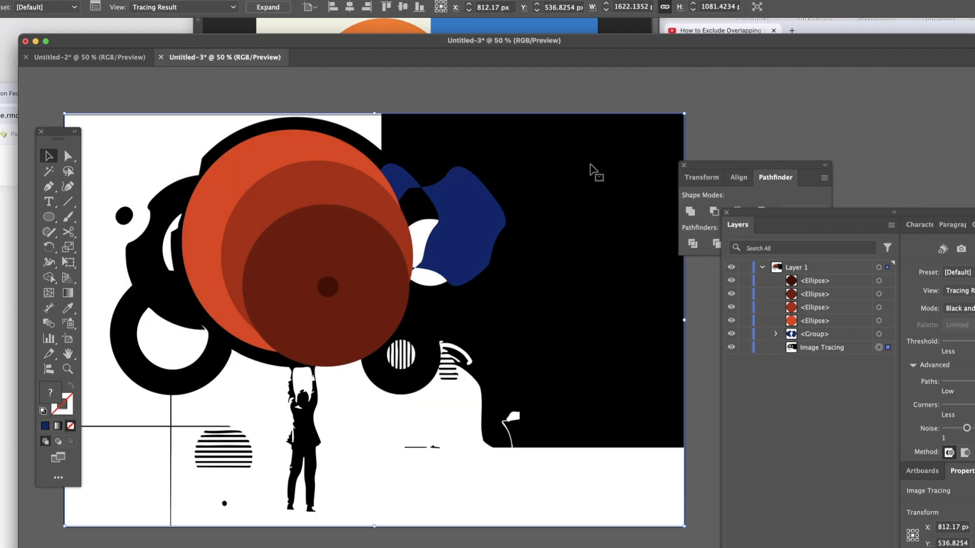
Set the blue group's opacity to 74%, bringing the docked Layers and Properties panels into view for it and moving them back off the artboard.
click(479, 216)
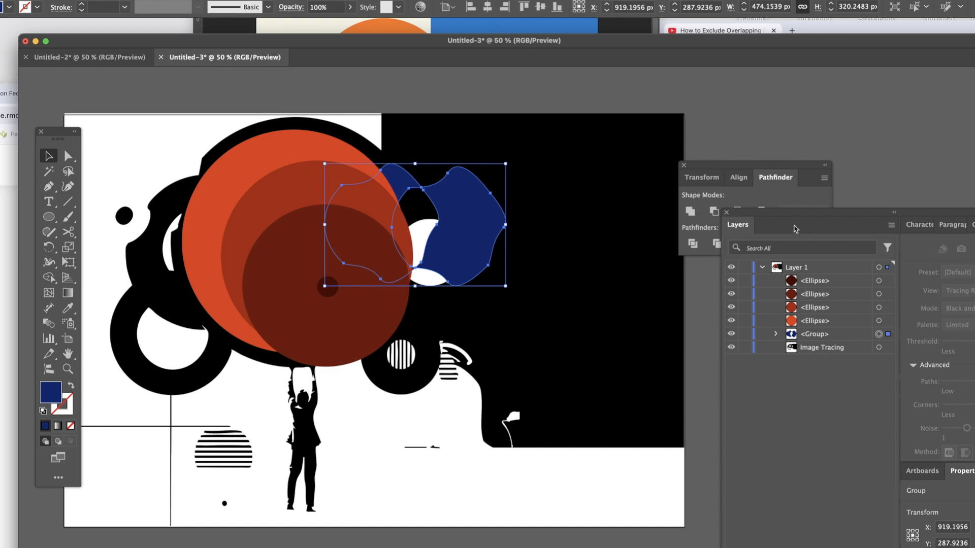
drag(799, 219, 708, 105)
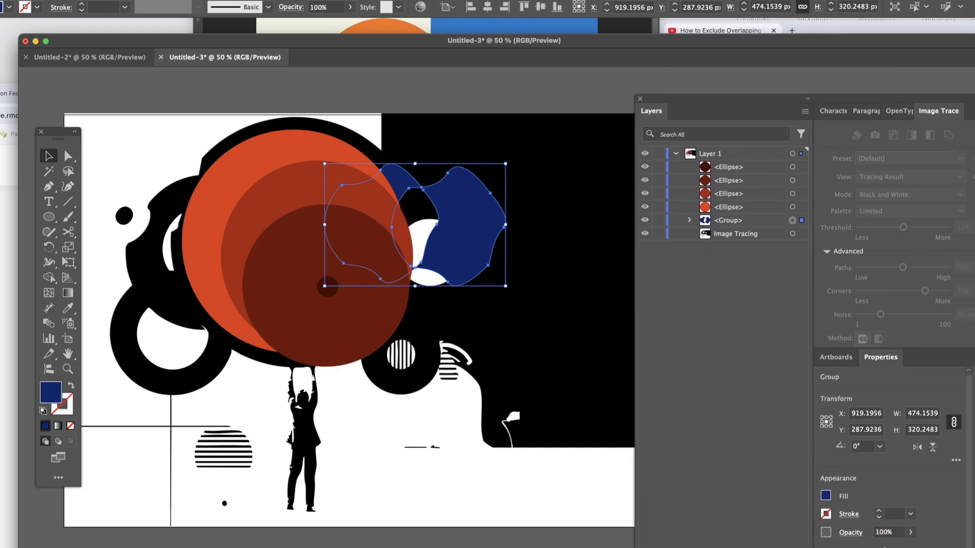
click(911, 533)
drag(907, 547, 896, 547)
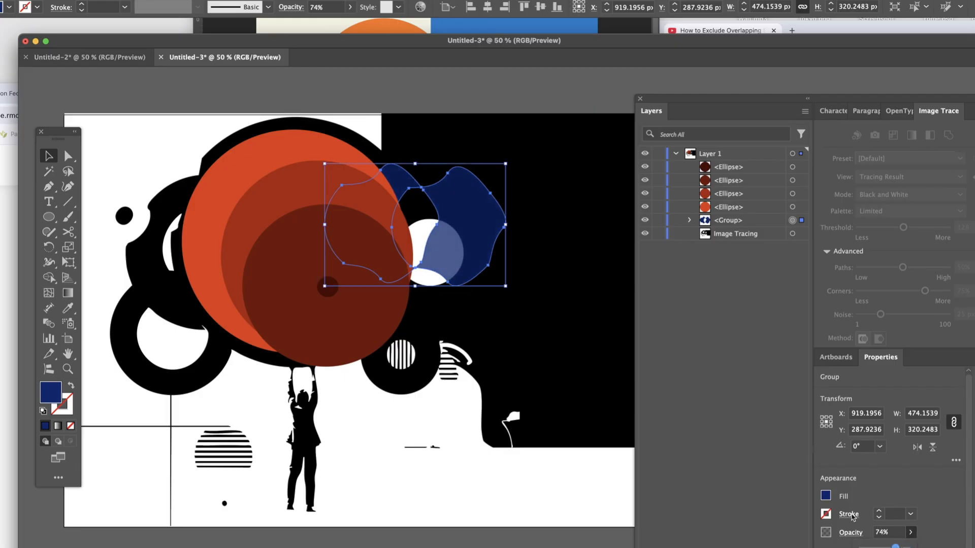
click(602, 415)
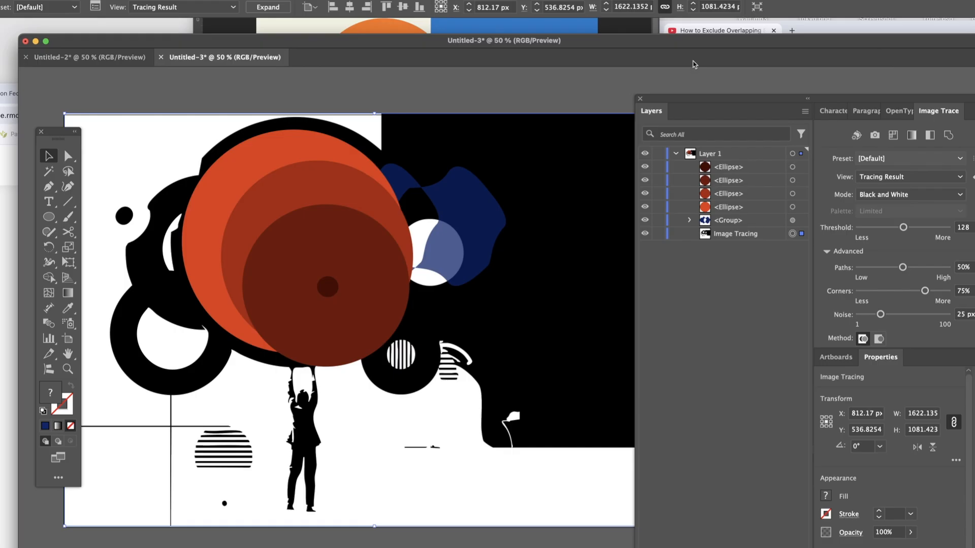
drag(655, 99, 839, 101)
drag(778, 90, 769, 86)
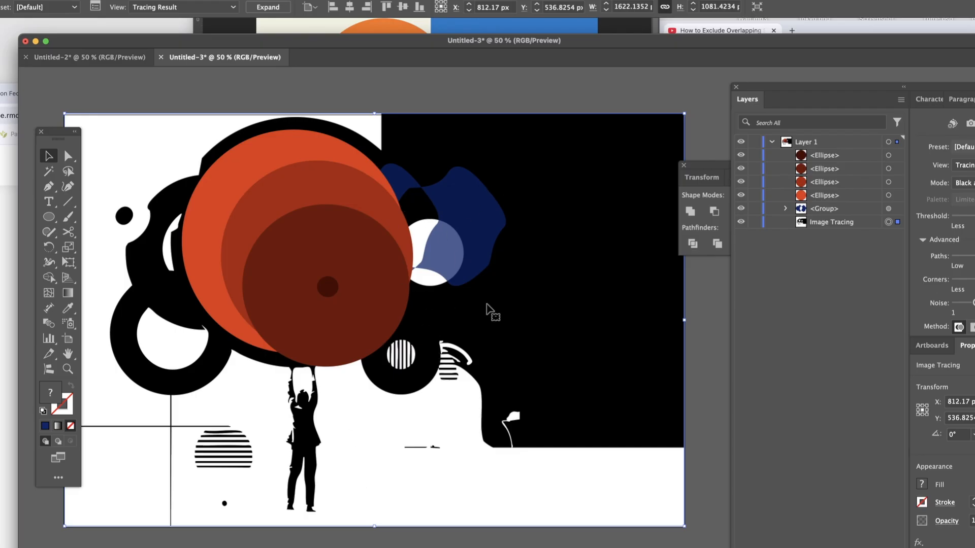
Select the nested red circles one after another to examine the separate ellipses, finishing on the large dark red circle.
click(374, 280)
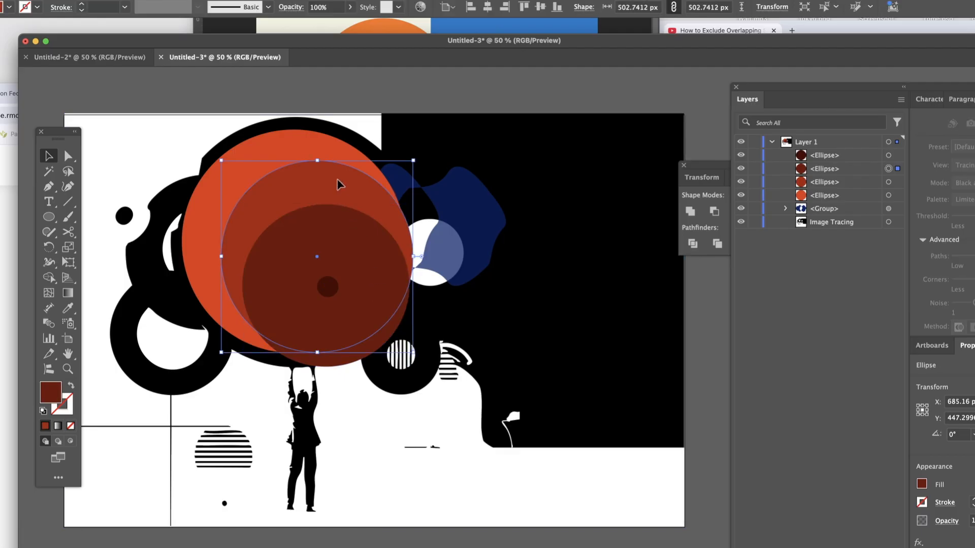
click(308, 159)
click(359, 277)
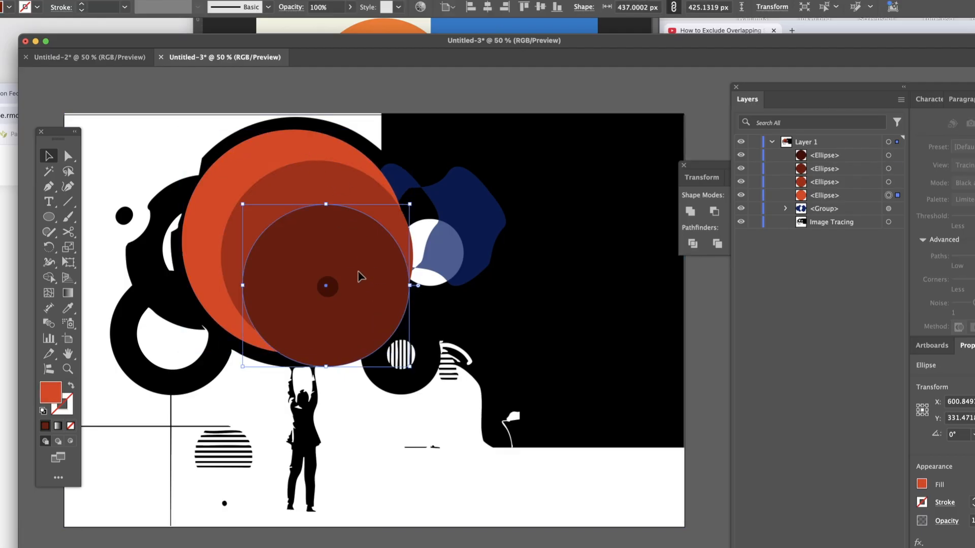
click(342, 193)
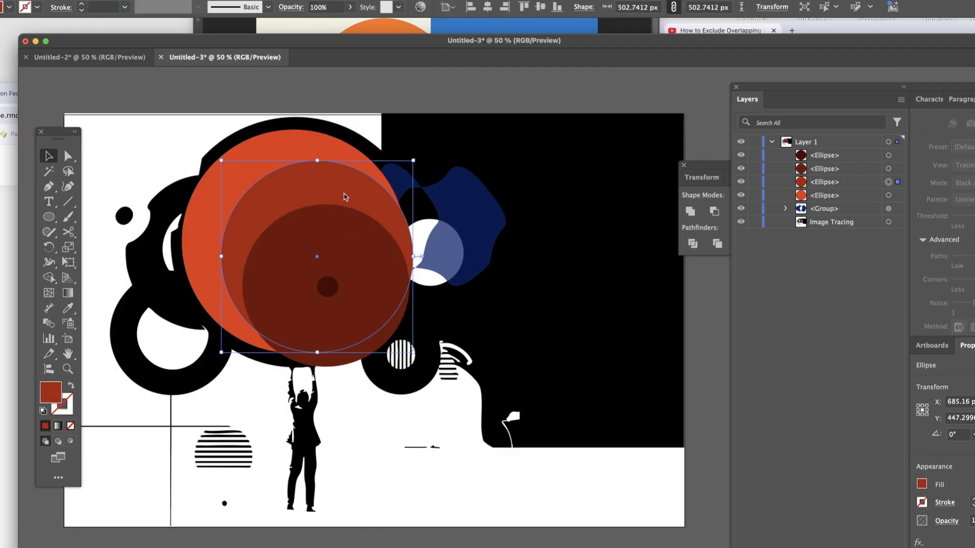
click(375, 279)
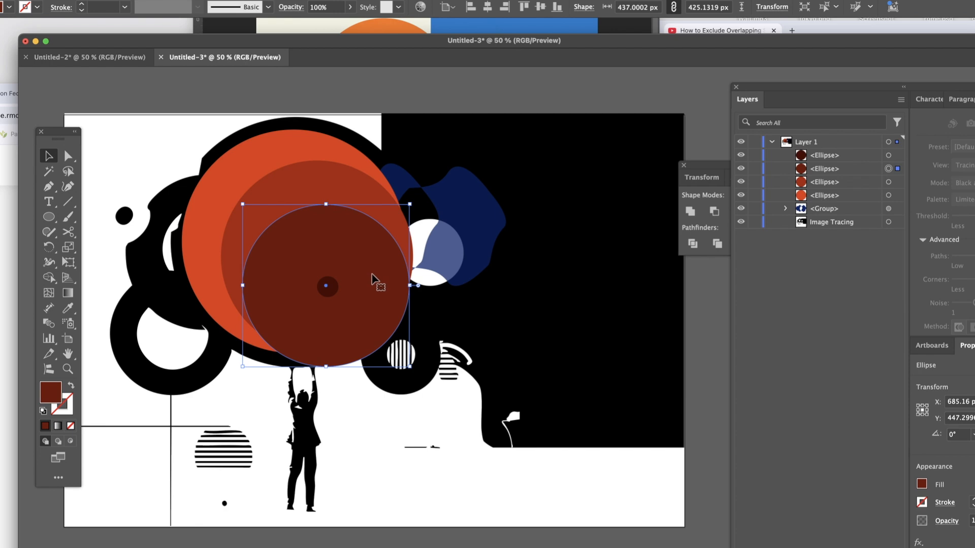